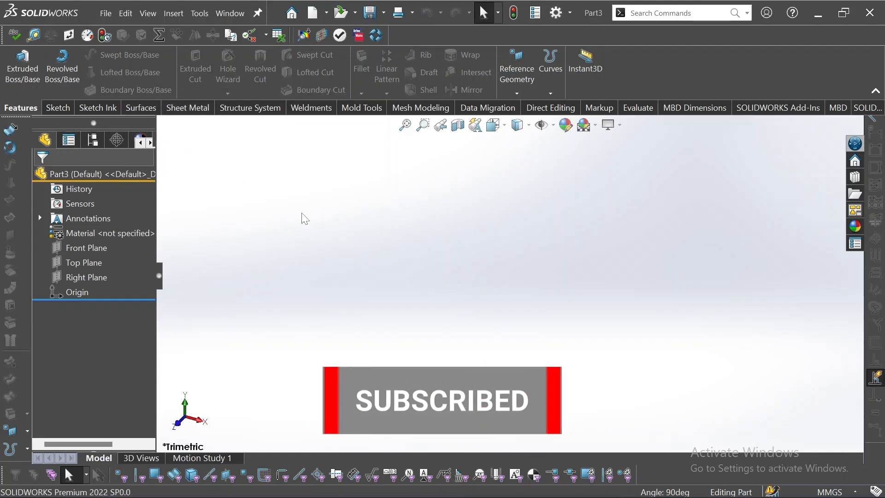
Start a sketch on the Top Plane and draw a circle level with the origin, centred about 220 mm to its left
left_click(81, 262)
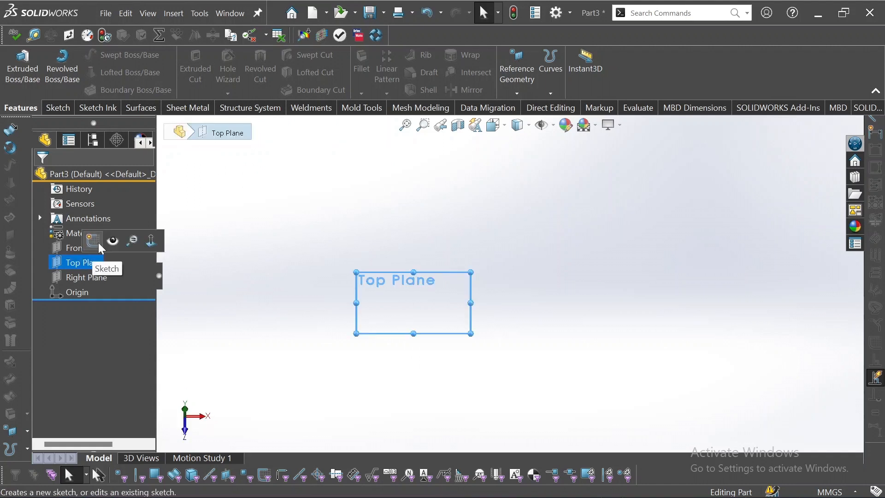
left_click(93, 241)
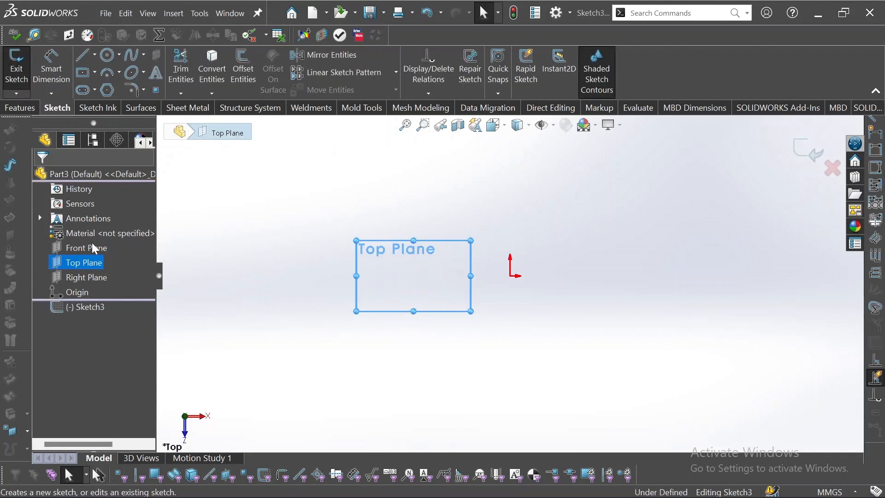
left_click(108, 56)
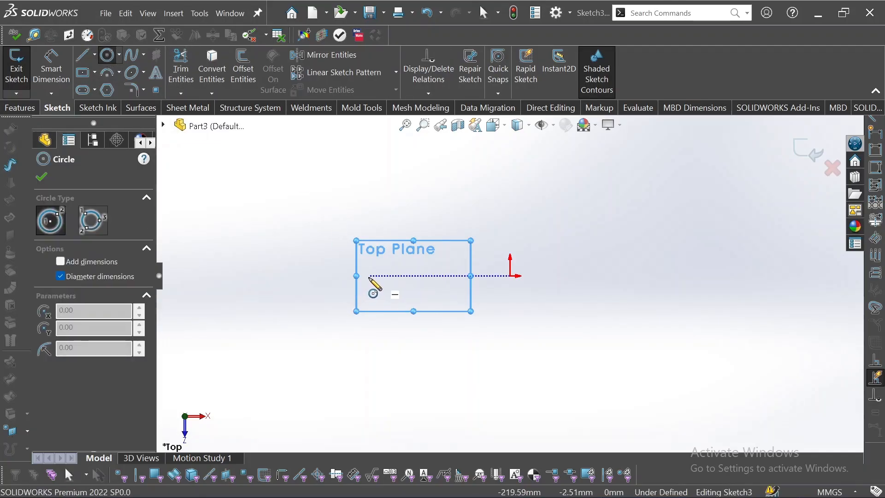
left_click_drag(369, 275, 376, 297)
left_click(374, 297)
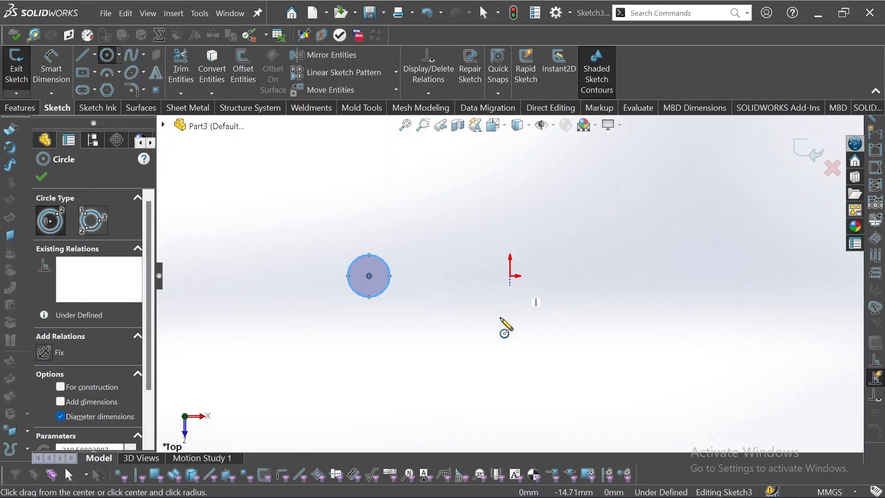
key("Escape")
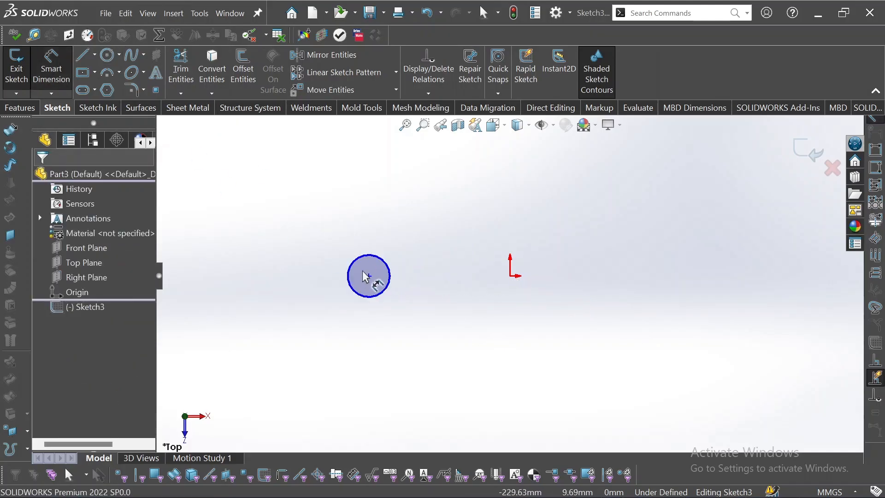
Dimension the horizontal distance between the circle's centre and the origin as 100 mm
left_click(369, 276)
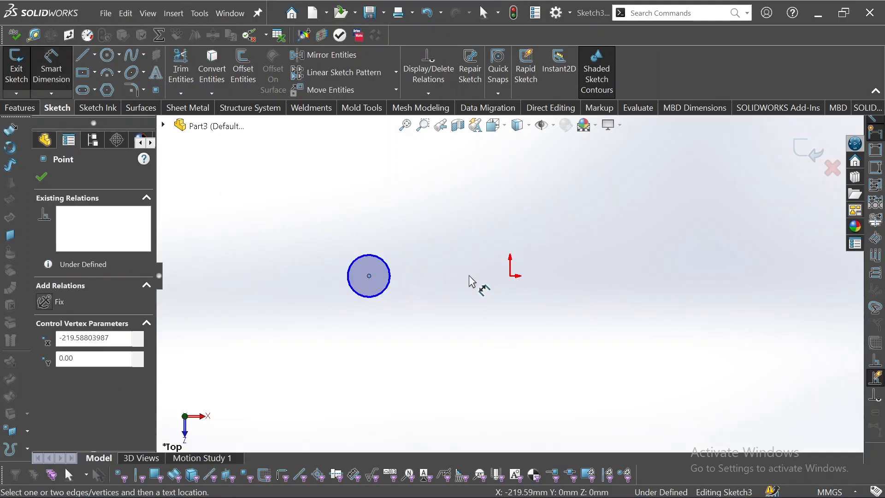
left_click(510, 276)
left_click(466, 355)
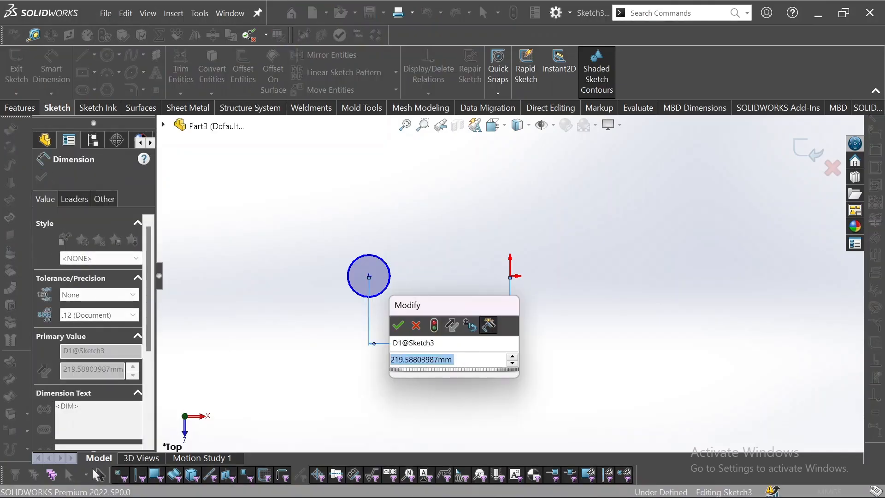
type("100")
key("Return")
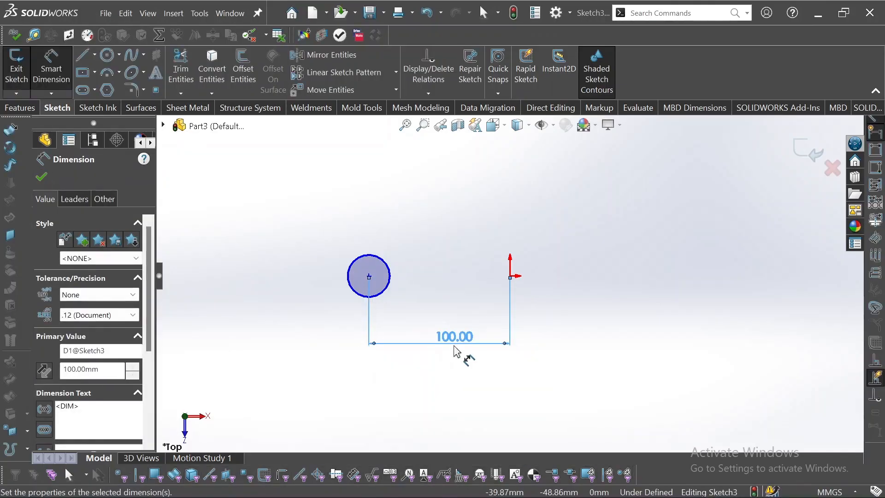
Set the circle's diameter to 30 mm and exit the sketch
left_click(349, 281)
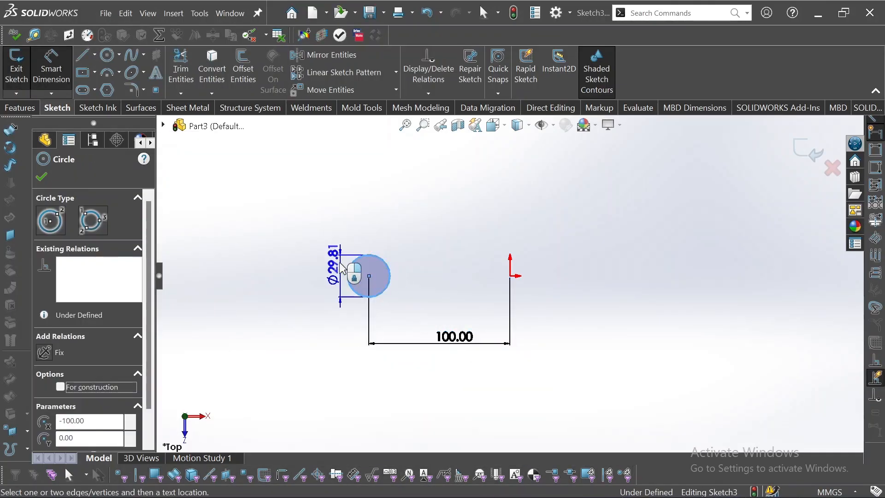
left_click(331, 251)
type("30")
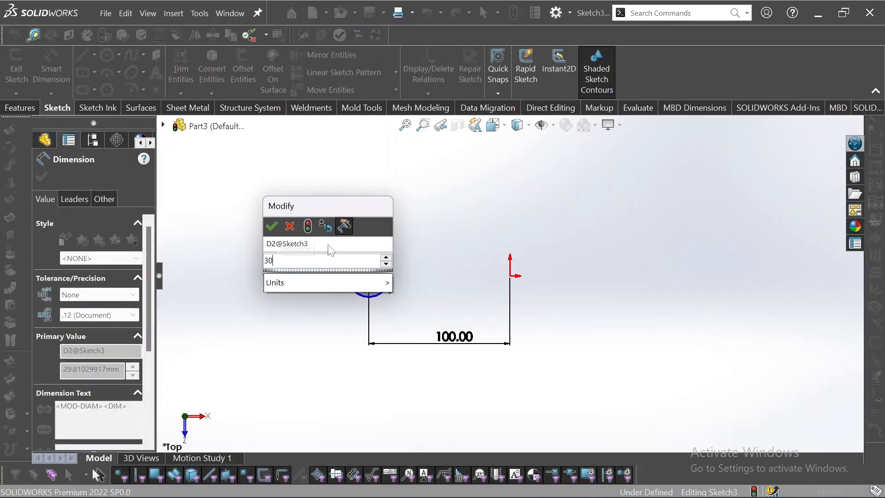
key("Return")
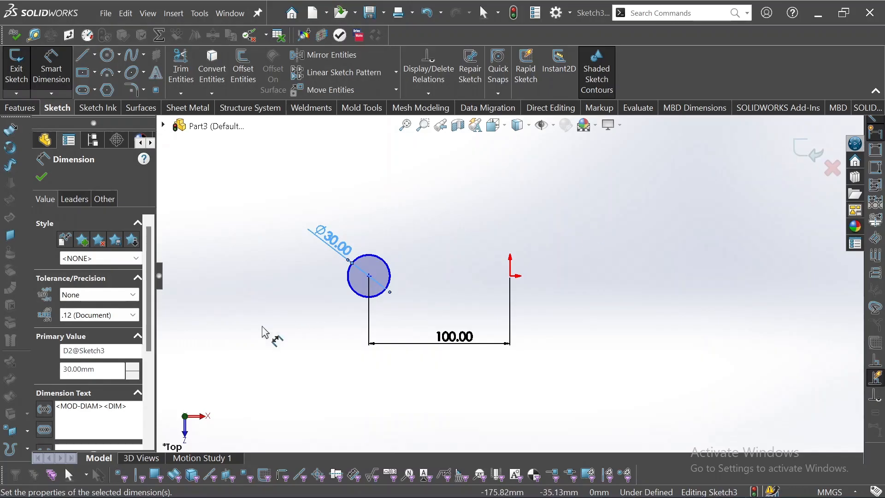
left_click(793, 144)
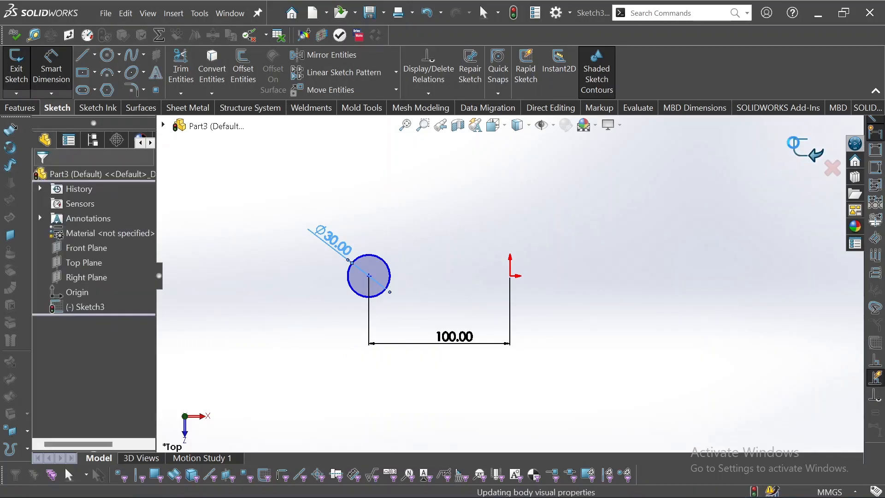
left_click(804, 150)
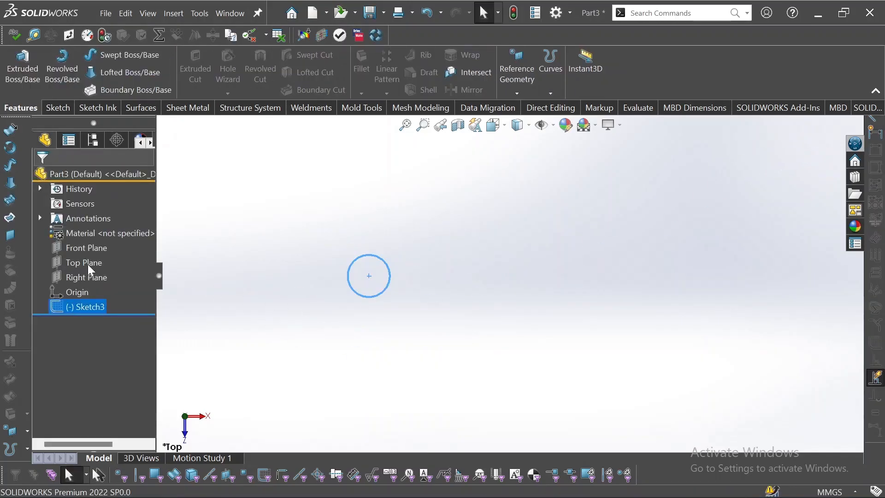
Start a sketch on the Right Plane and draw a circle about 22 mm in diameter, centred vertically about 43 mm above the origin
left_click(86, 277)
mouse_move(523, 289)
middle_mouse_down()
mouse_move(520, 295)
mouse_move(516, 244)
mouse_move(528, 296)
middle_mouse_up()
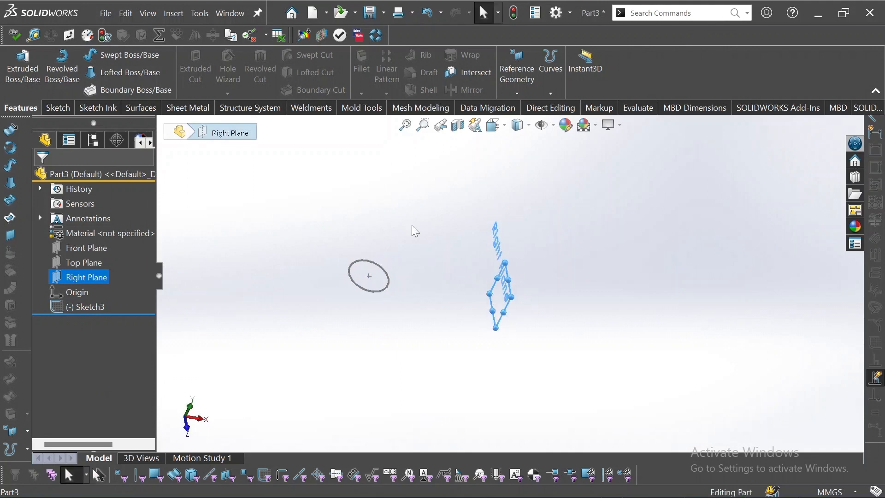
key("space")
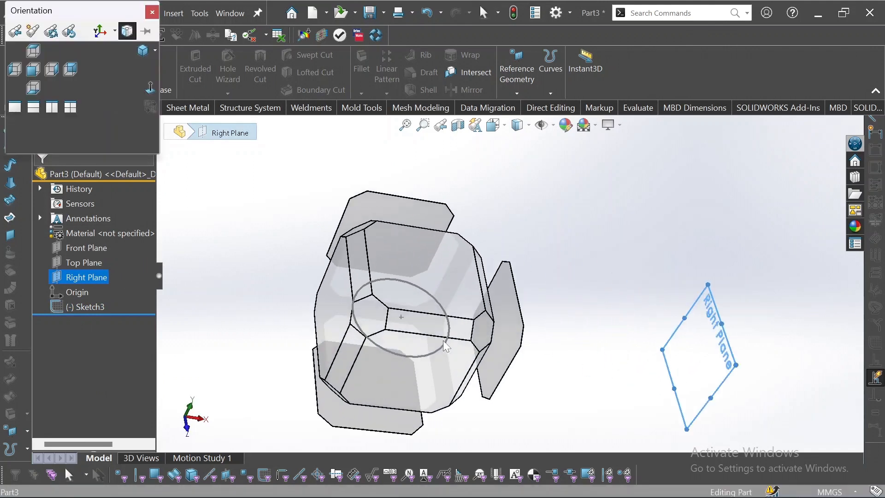
left_click(433, 376)
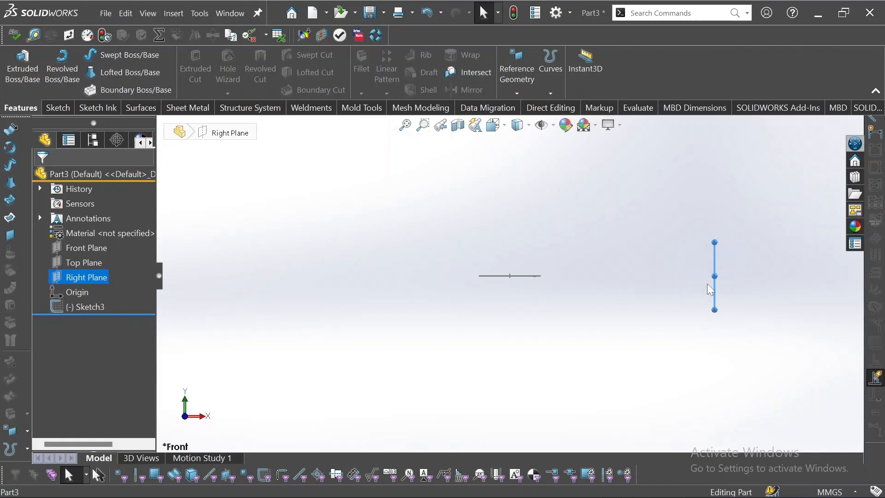
key("Right")
key("Down")
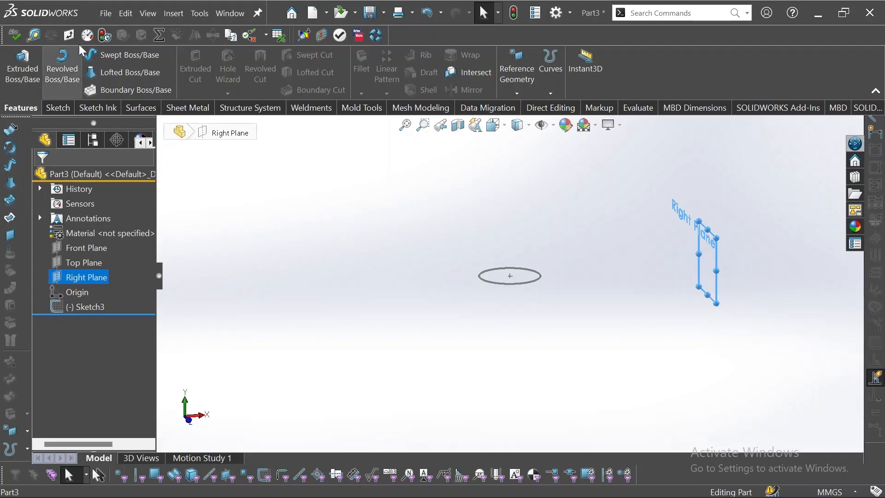
left_click(58, 107)
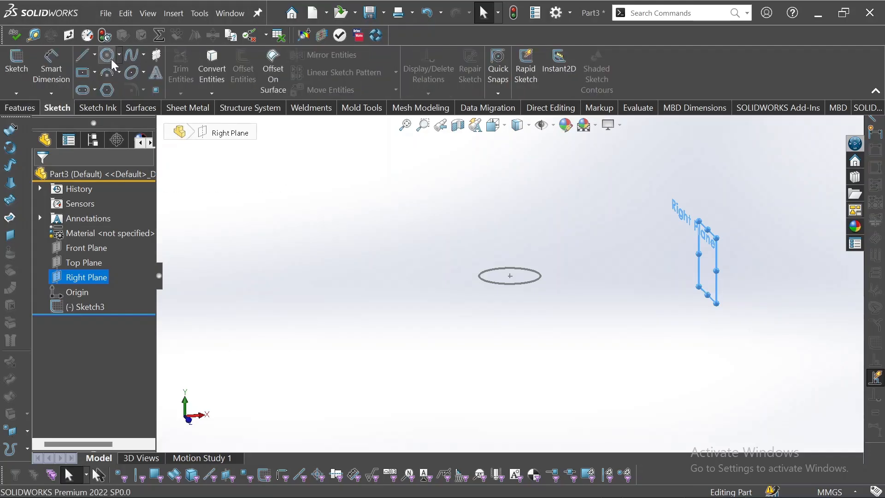
left_click(112, 57)
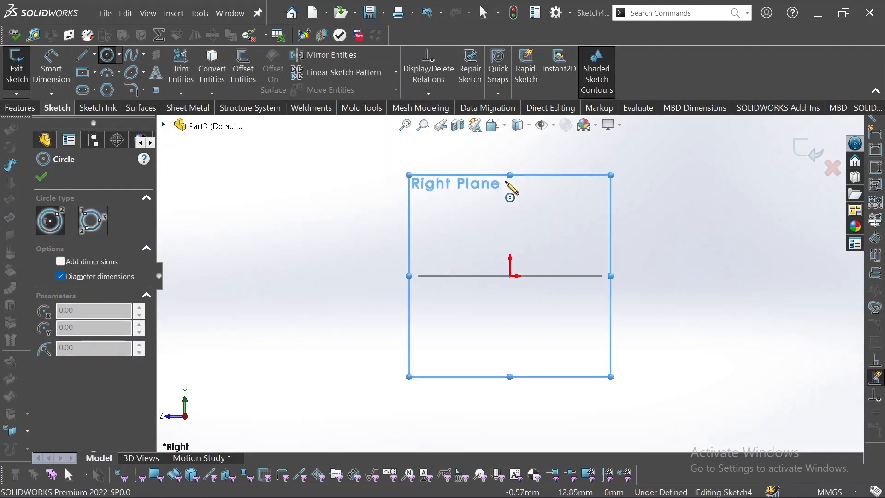
scroll(511, 195, "up", 3)
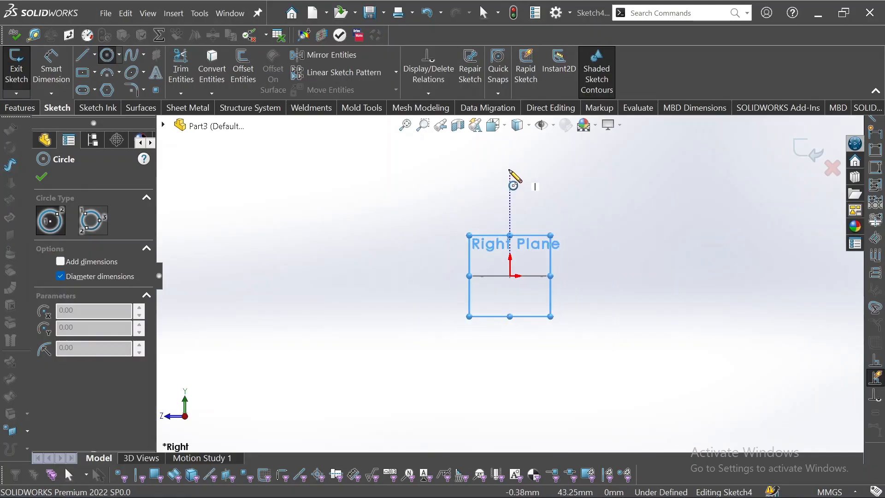
left_click_drag(510, 171, 521, 195)
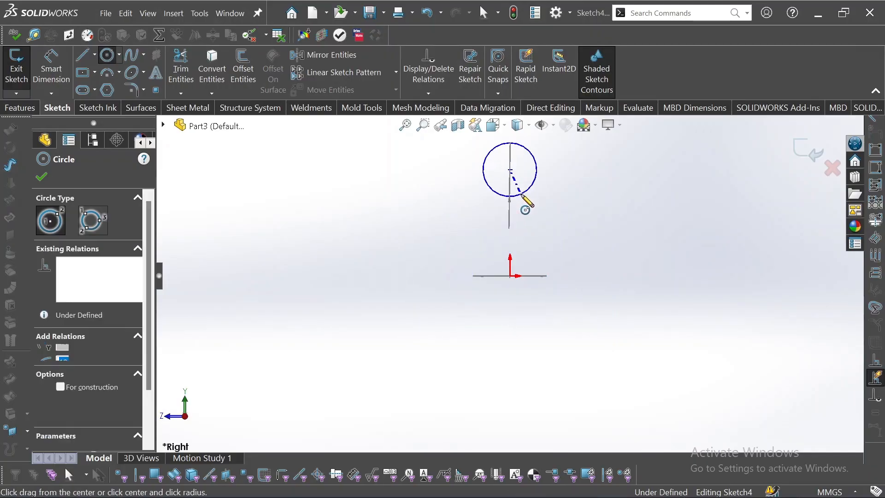
Dimension the Right Plane circle's diameter as 40 mm and exit the sketch
left_click(51, 75)
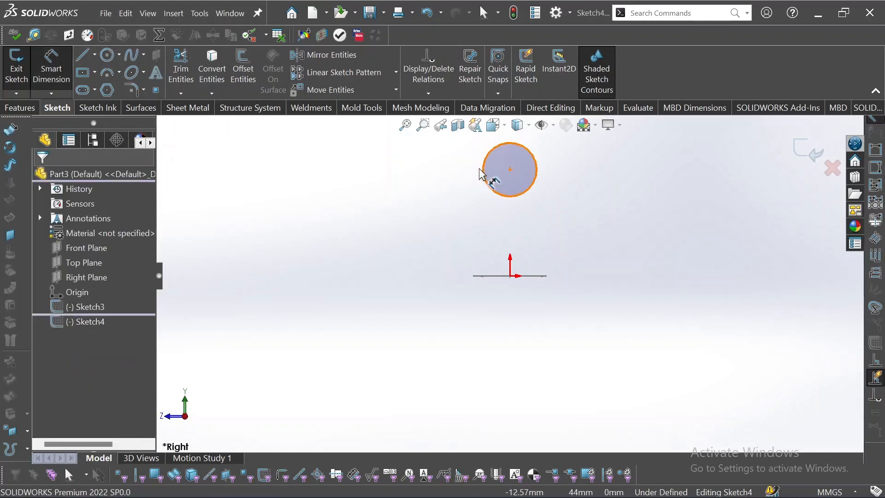
left_click(484, 172)
left_click(444, 176)
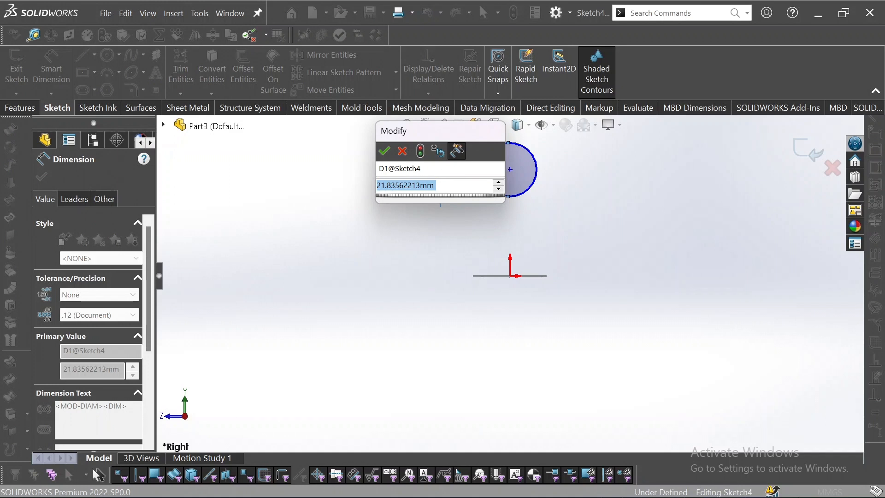
type("2")
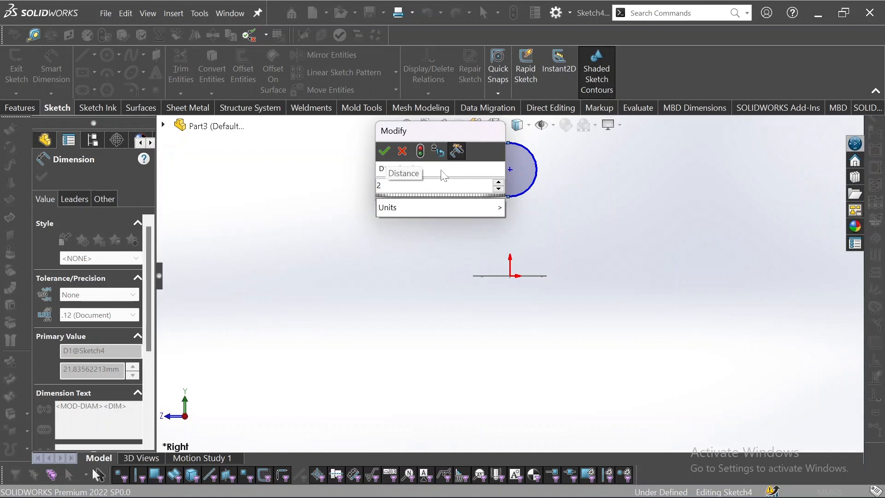
type("=")
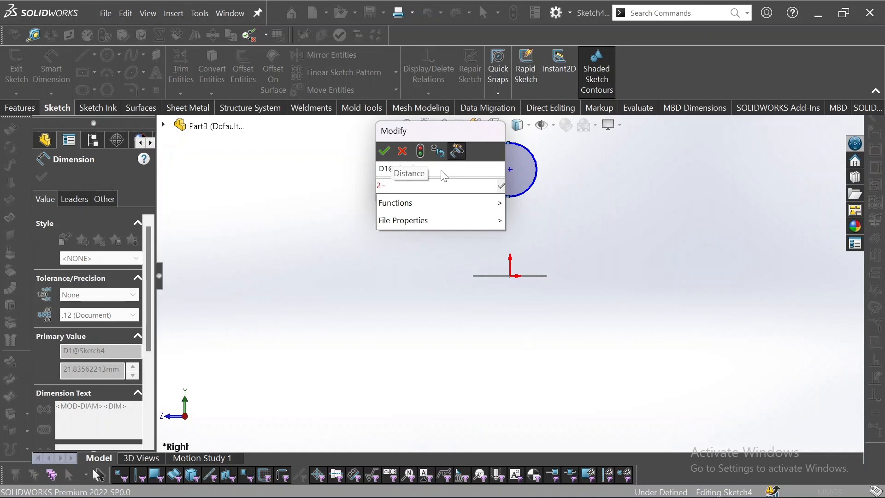
type("40")
key("Return")
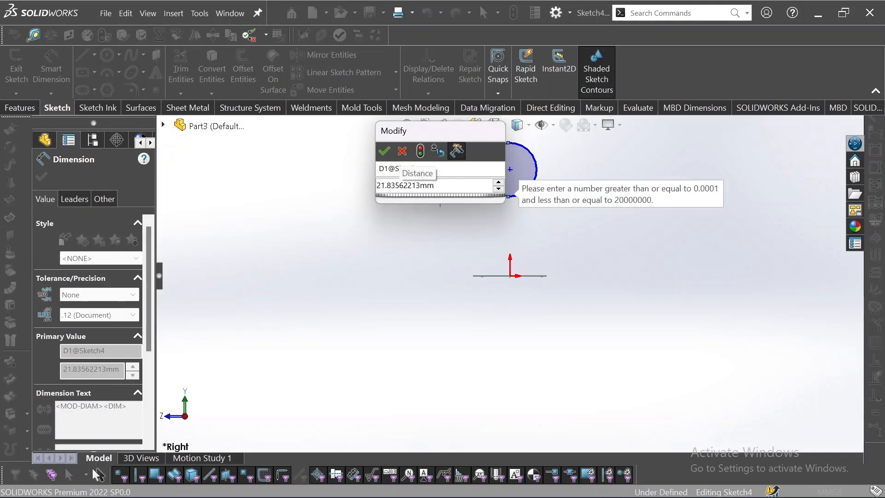
double_click(446, 190)
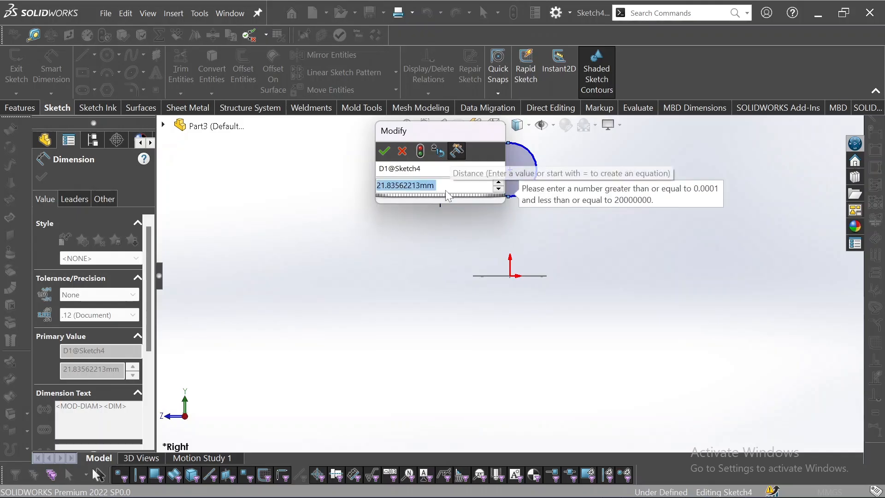
type("40")
key("Return")
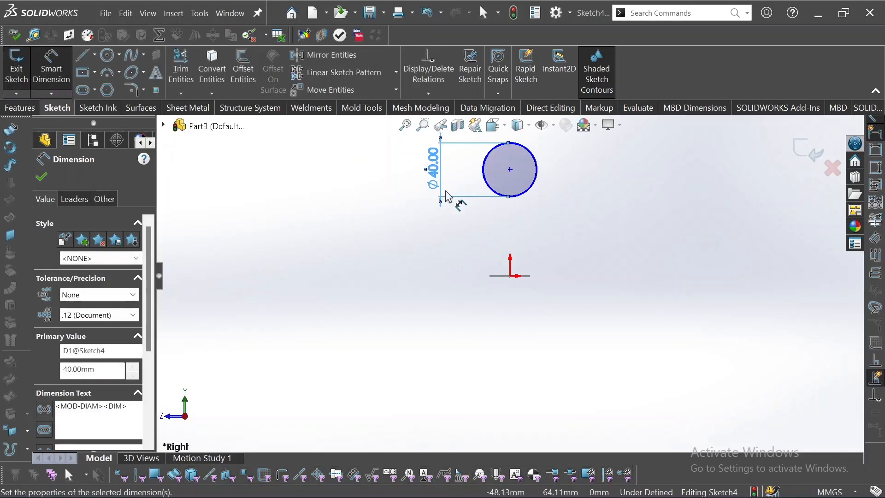
mouse_move(478, 223)
middle_mouse_down()
mouse_move(419, 239)
mouse_move(399, 220)
mouse_move(389, 227)
middle_mouse_up()
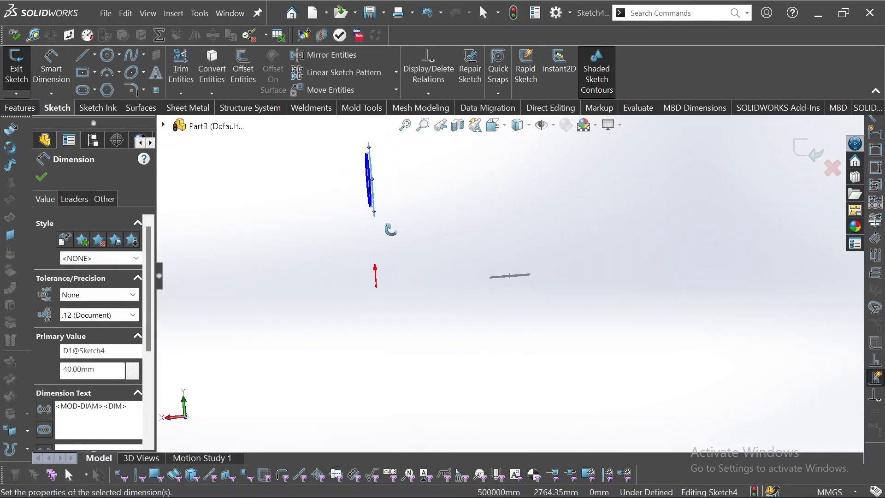
left_click(802, 150)
mouse_move(657, 250)
middle_mouse_down()
mouse_move(611, 263)
mouse_move(634, 324)
mouse_move(601, 323)
middle_mouse_up()
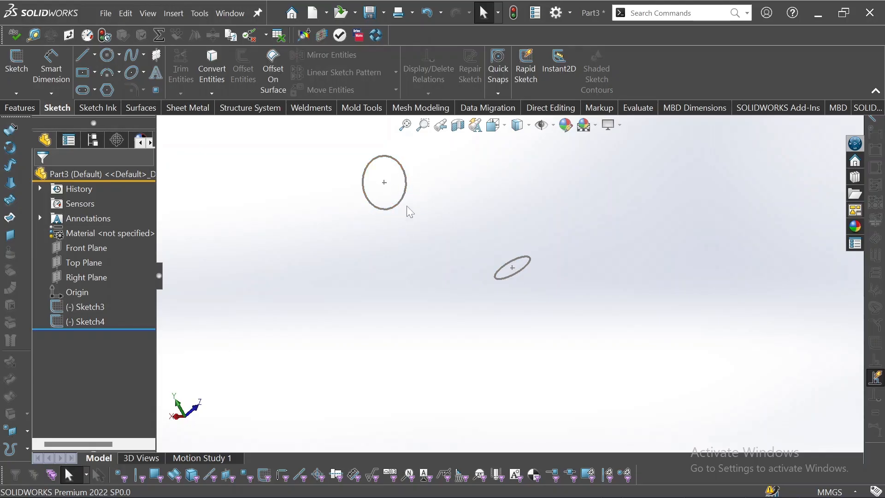
middle_click_drag(422, 233, 466, 228)
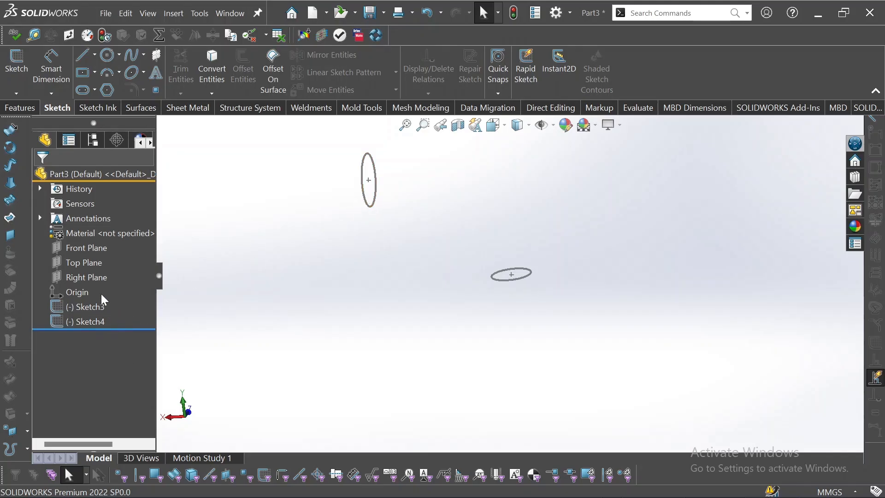
left_click(375, 203)
left_click(394, 149)
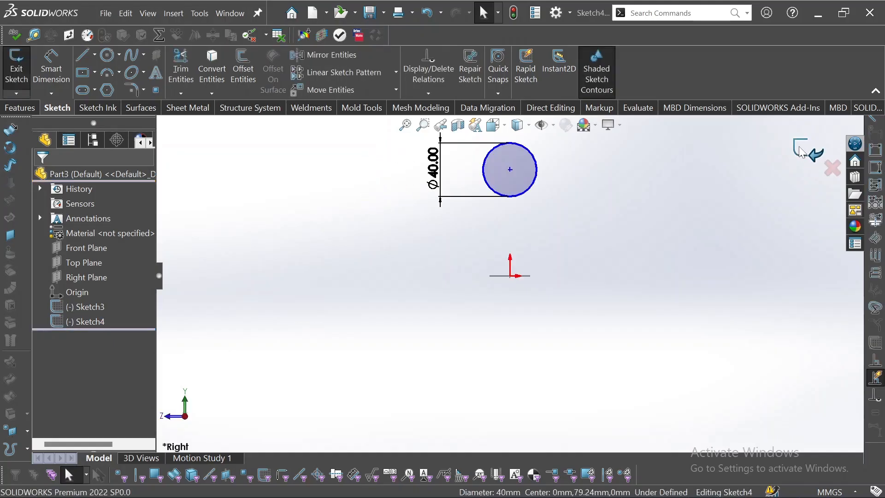
left_click(814, 143)
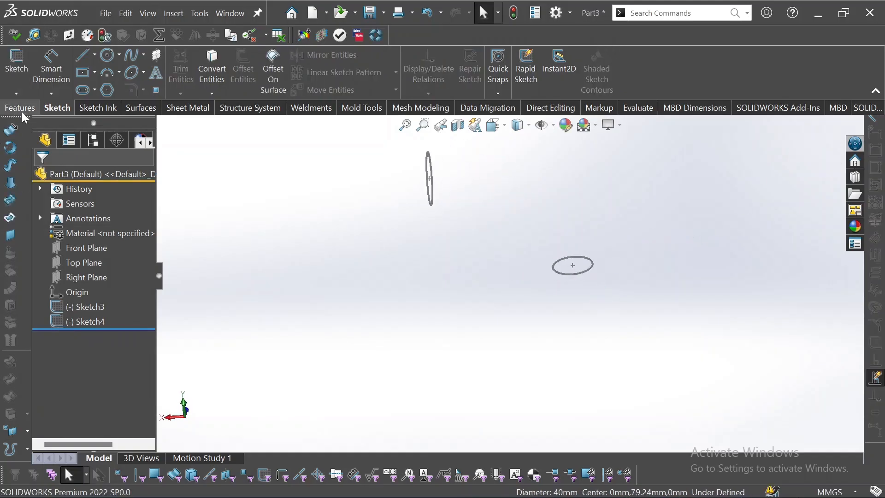
Loft a solid boss from the 30 mm circle on the Top Plane to the 40 mm circle on the Right Plane
left_click(33, 111)
left_click(145, 74)
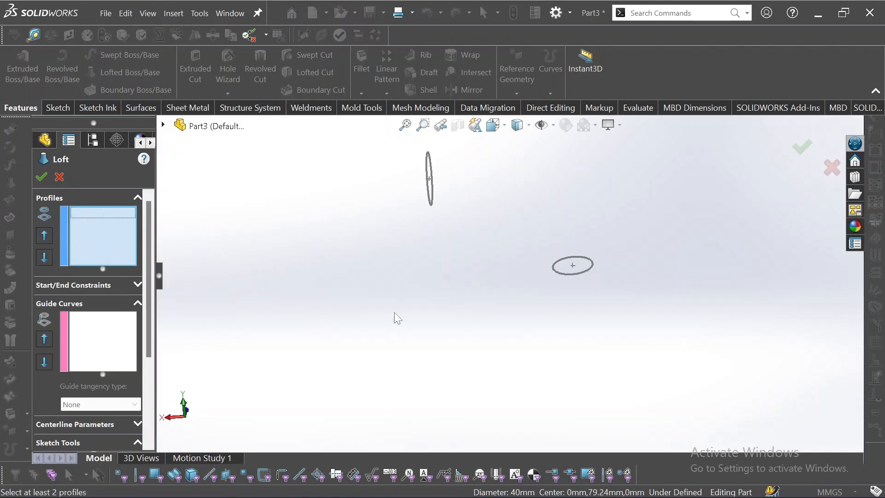
middle_click_drag(553, 296, 533, 300)
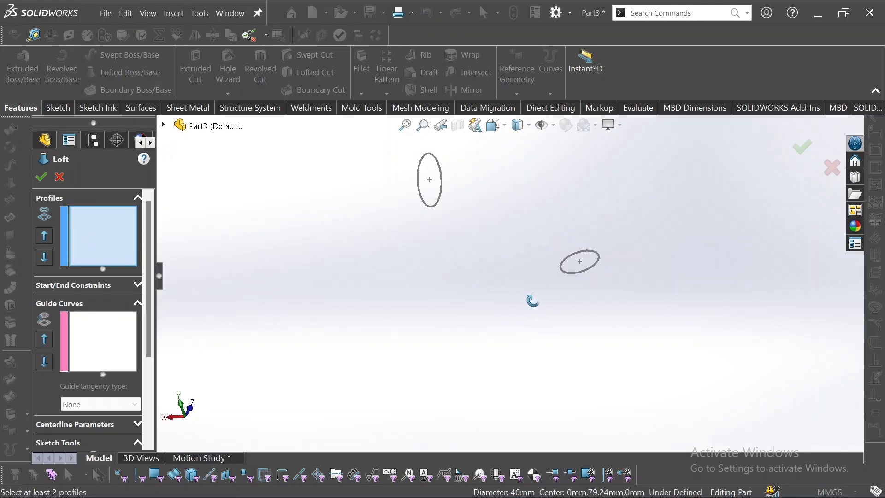
left_click(563, 272)
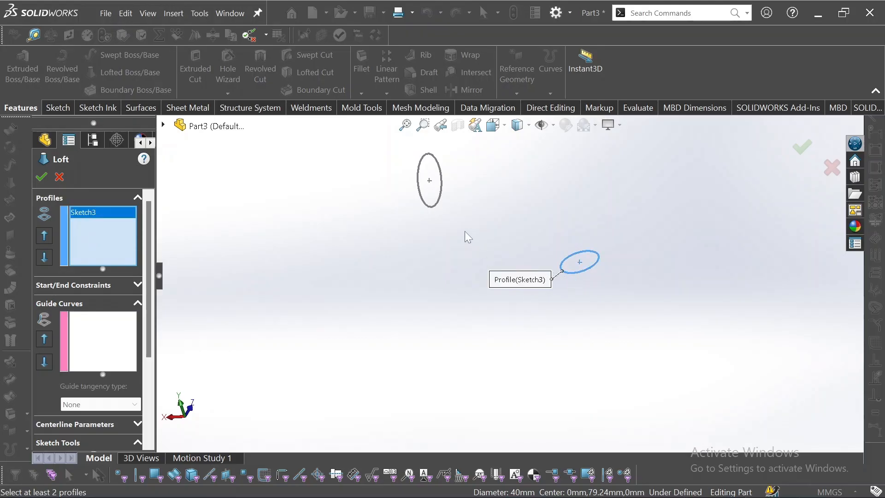
left_click(436, 207)
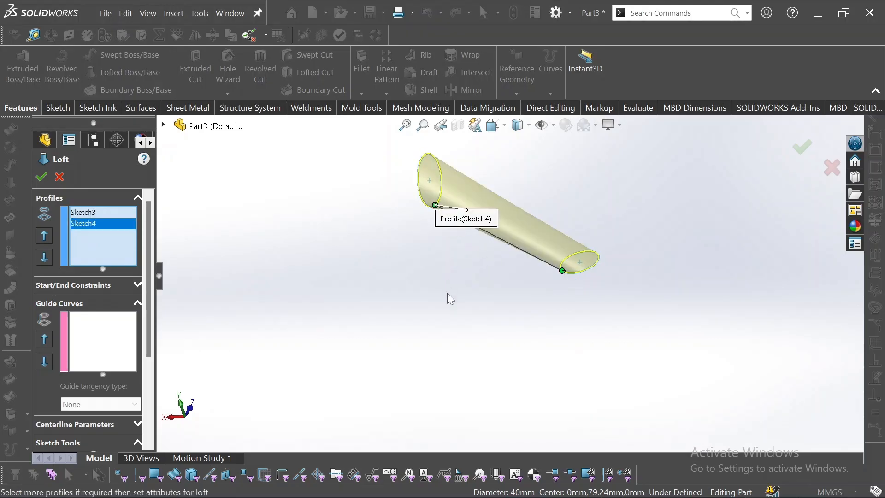
middle_click_drag(448, 296, 498, 236)
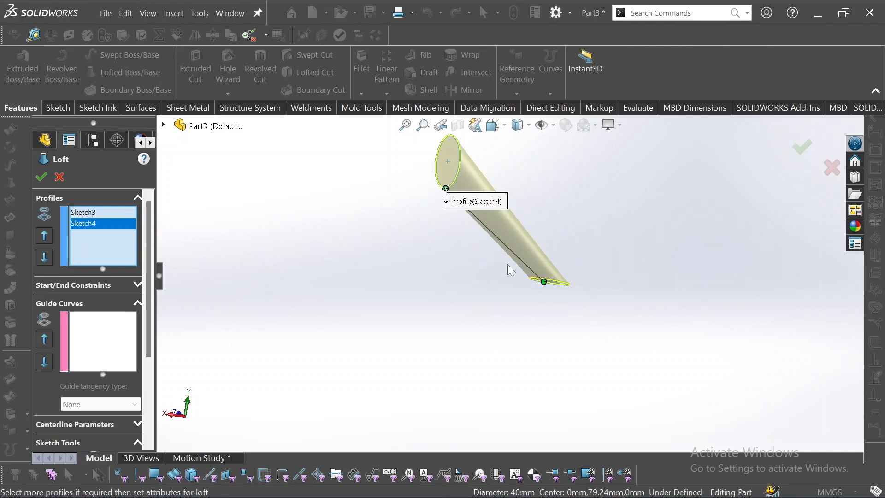
middle_click_drag(459, 279, 503, 284)
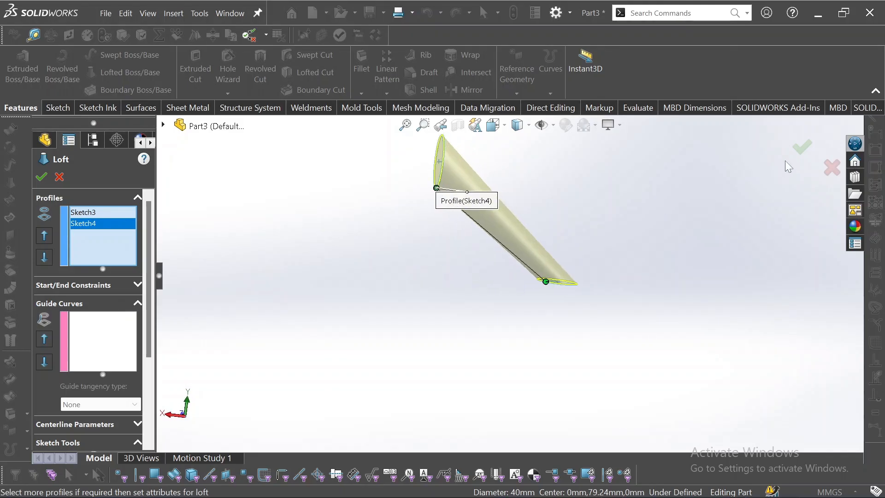
left_click(802, 147)
middle_click_drag(694, 255, 695, 177)
middle_click_drag(693, 172, 686, 220)
Edit the loft and set its start constraint to Normal To Profile with a start tangent length of 0.7
left_click(75, 278)
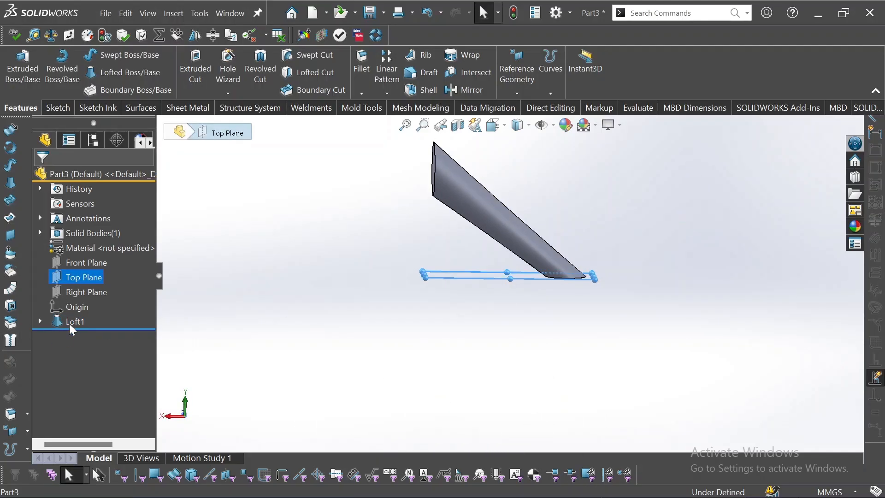
left_click(72, 322)
left_click(76, 294)
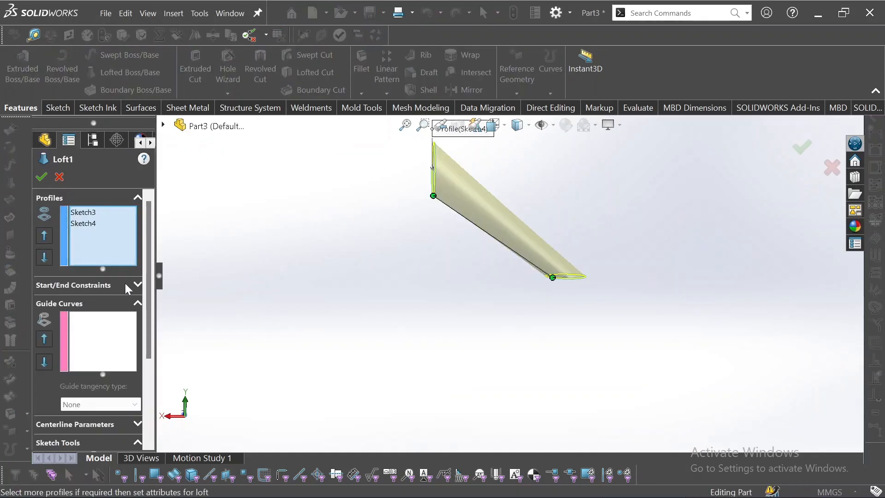
left_click(132, 285)
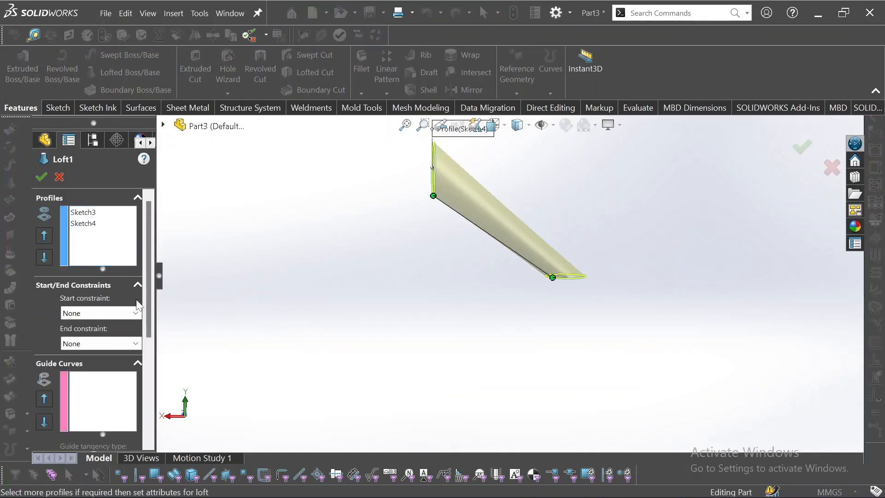
left_click(137, 312)
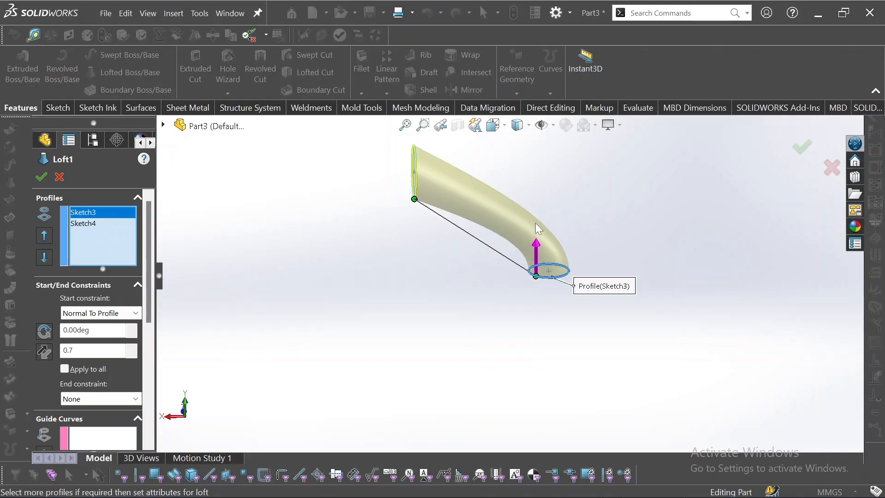
middle_click_drag(457, 272, 466, 246)
middle_click_drag(521, 223, 512, 242)
Increase the loft's start tangent length to 6
left_click(133, 348)
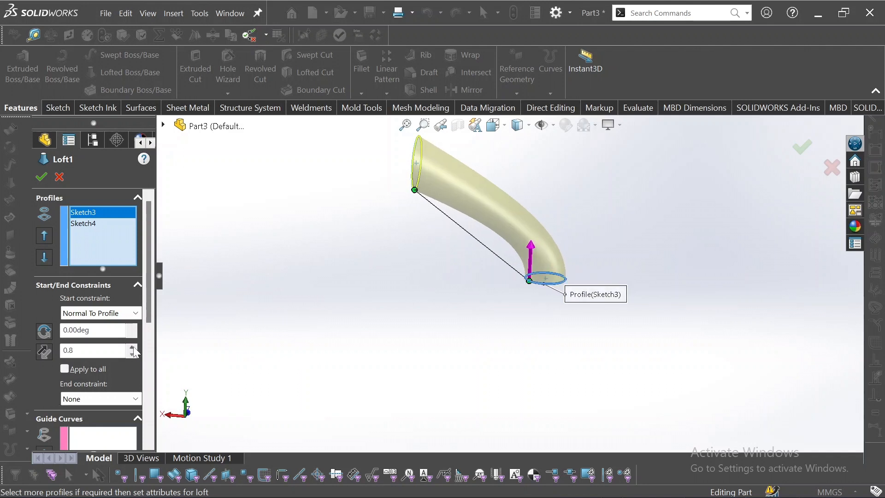
left_click(134, 347)
left_click(133, 348)
left_click(134, 347)
left_click(133, 347)
left_click(133, 347)
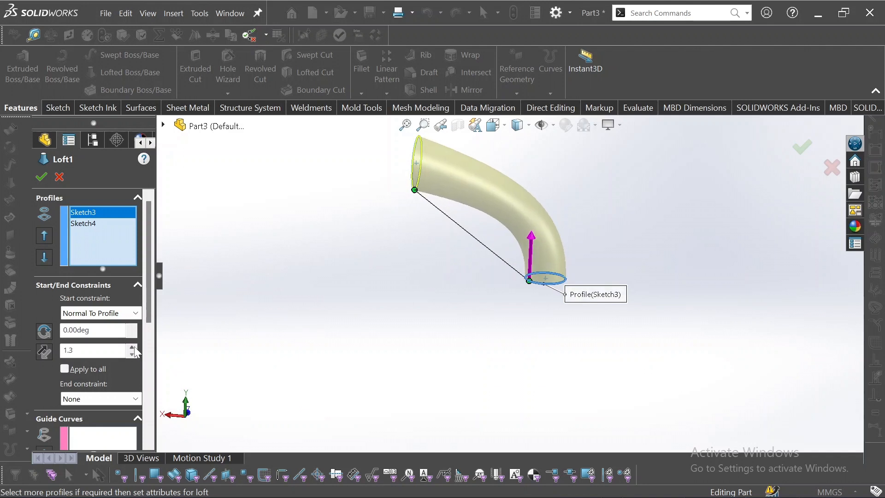
left_click(134, 347)
left_click(133, 348)
left_click(133, 348)
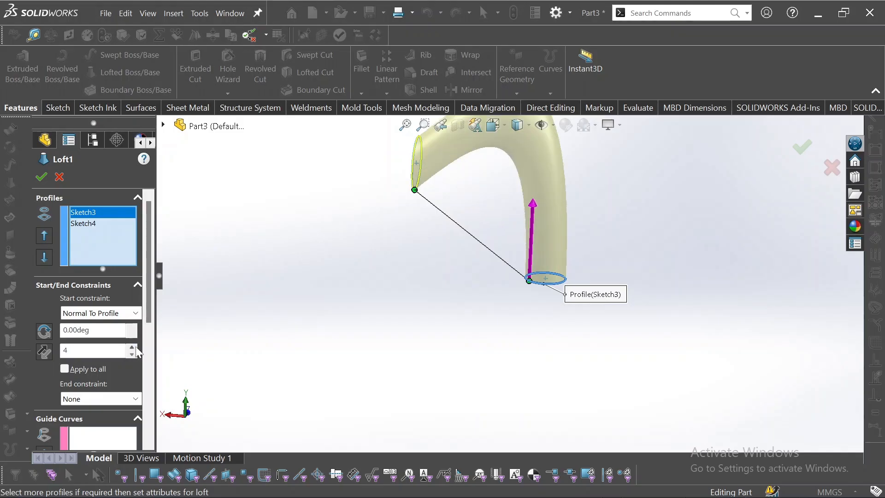
left_click(134, 348)
left_click(133, 348)
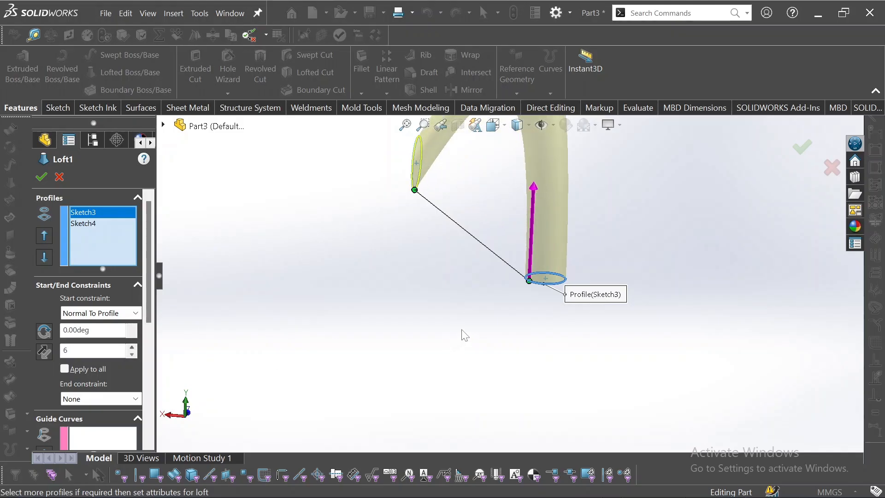
scroll(461, 330, "up", 4)
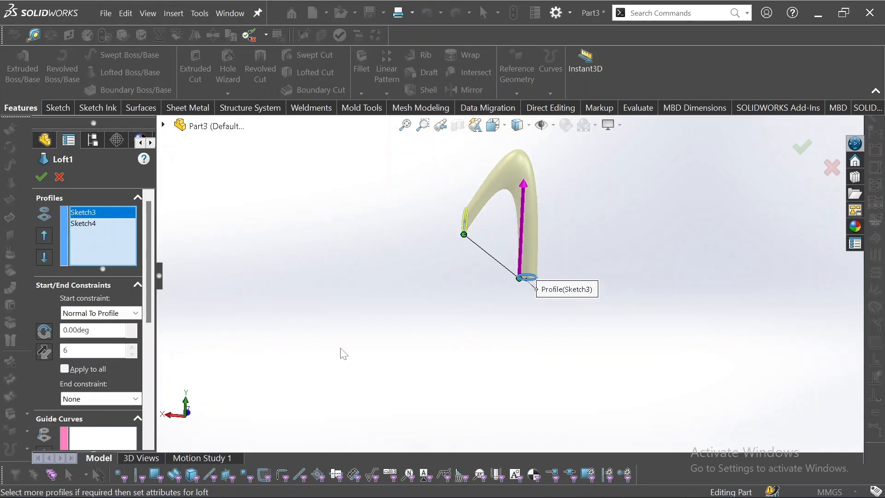
Reduce the loft's start tangent length to 1.5 with Apply to all enabled
left_click(132, 354)
left_click(133, 354)
left_click(132, 354)
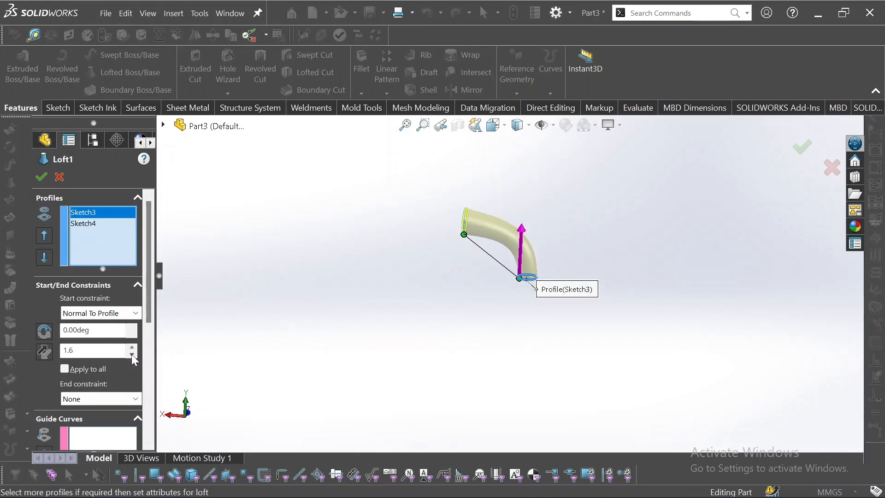
left_click(132, 354)
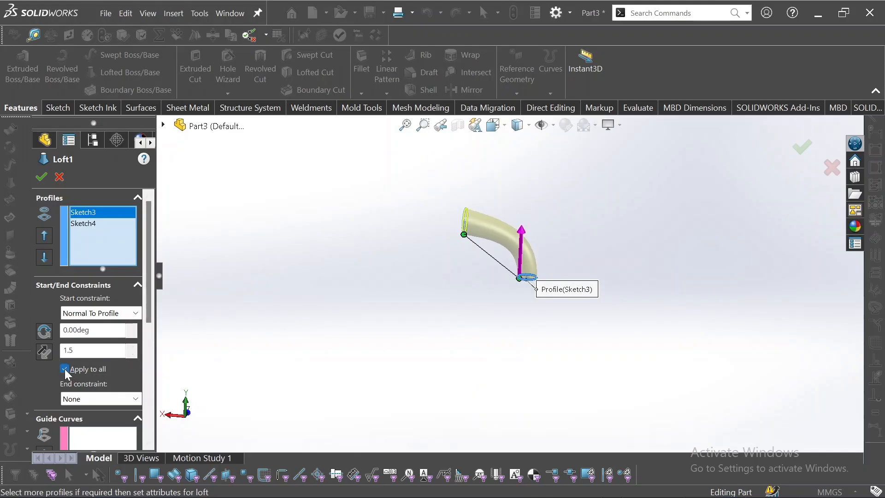
left_click(65, 369)
Set the loft's end constraint to Normal To Profile
left_click(135, 399)
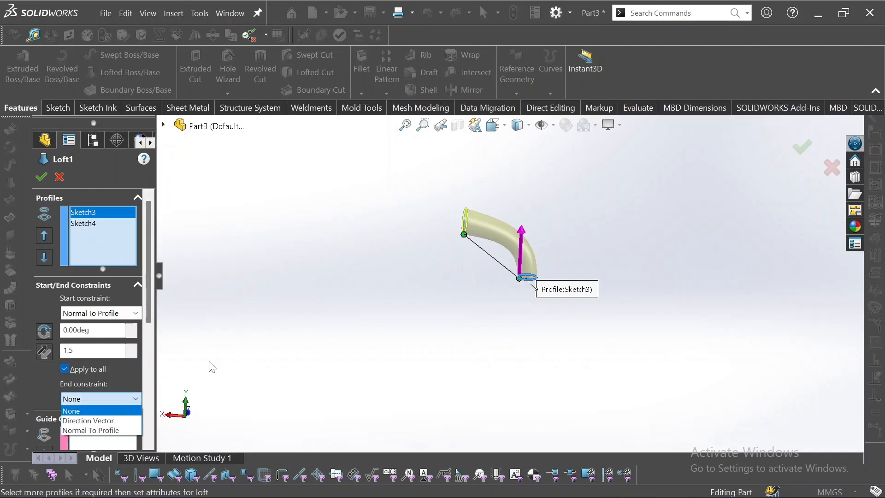
left_click(145, 318)
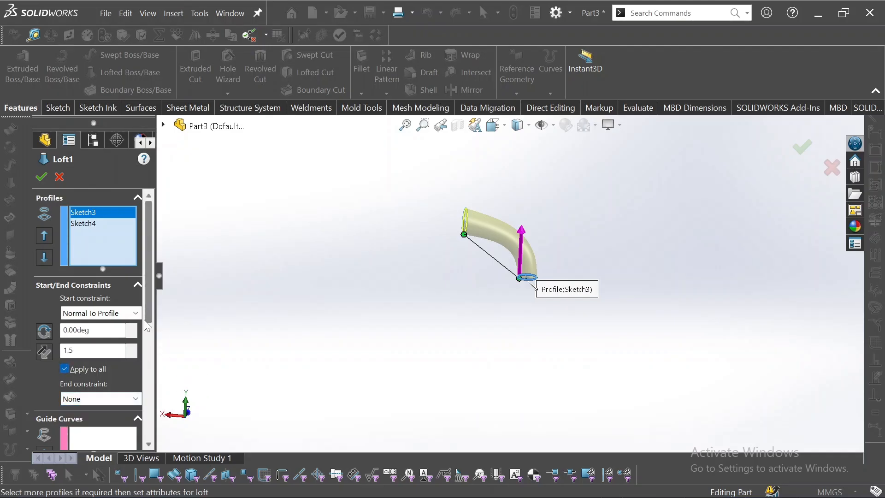
left_click(115, 400)
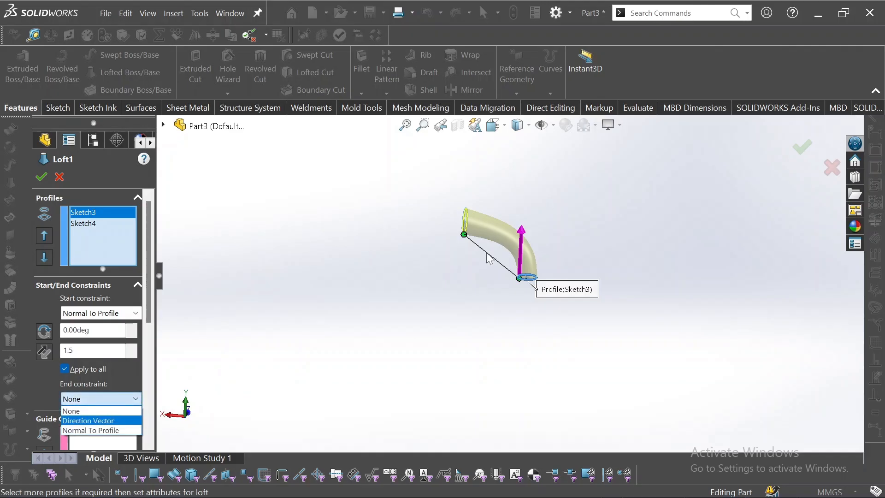
left_click(85, 431)
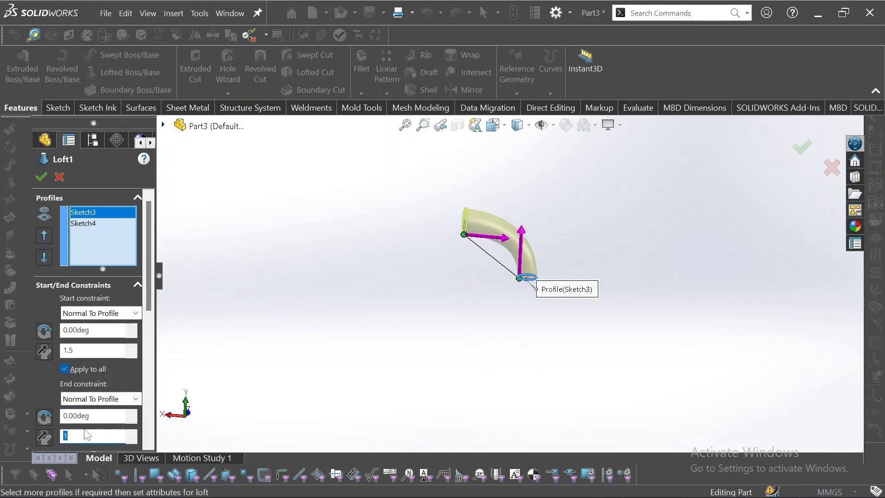
Increase the loft's end tangent length to 8
left_click(131, 433)
left_click(131, 433)
left_click(131, 433)
left_click(131, 433)
left_click(132, 432)
left_click(131, 433)
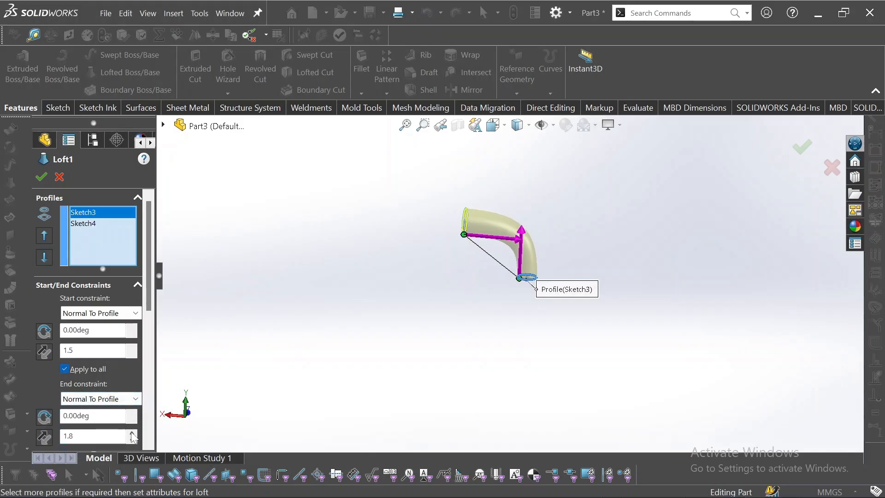
left_click(131, 432)
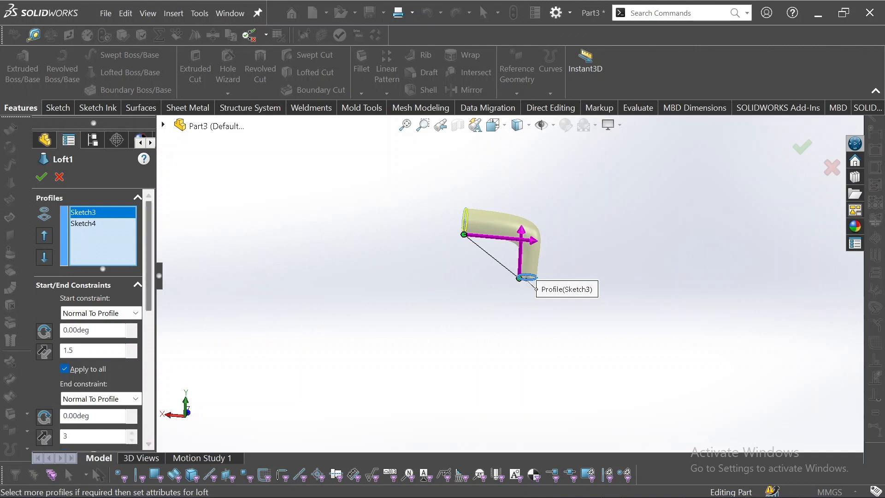
left_click(132, 432)
left_click(132, 432)
left_click(132, 433)
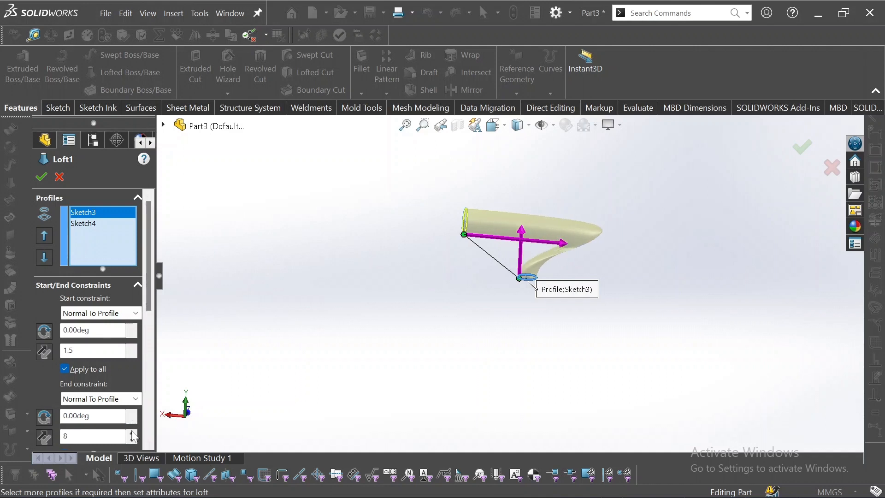
left_click(132, 432)
Reduce the loft's end tangent length to 1.5
left_click(132, 440)
left_click(132, 440)
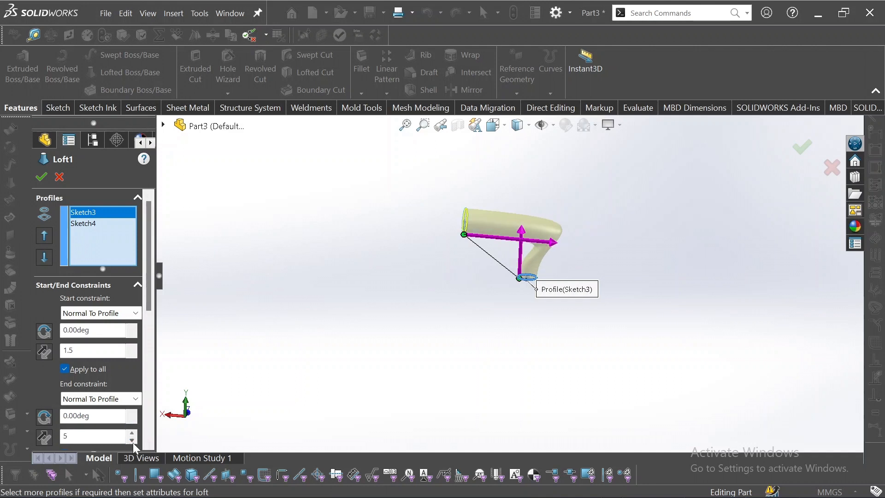
left_click(132, 441)
left_click(133, 441)
left_click(133, 441)
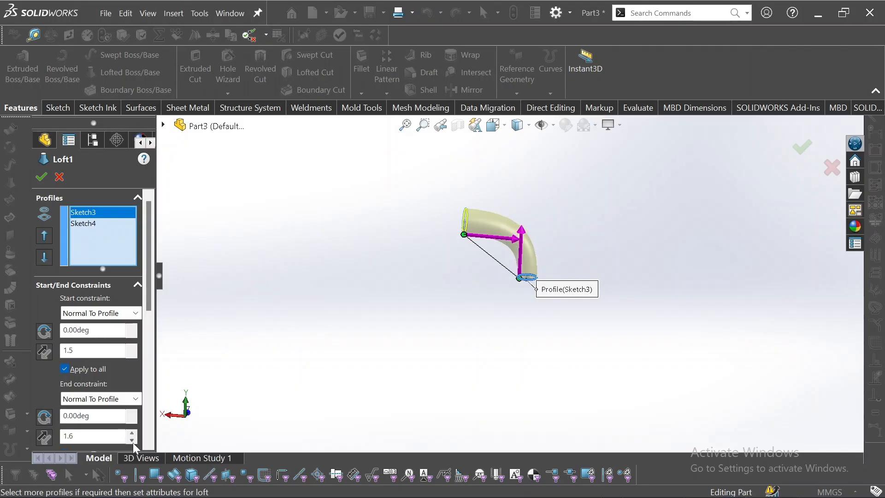
left_click(133, 441)
left_click(131, 434)
Check the loft's guide curve, centerline and other options, and accept the edited feature
left_click_drag(147, 292, 148, 364)
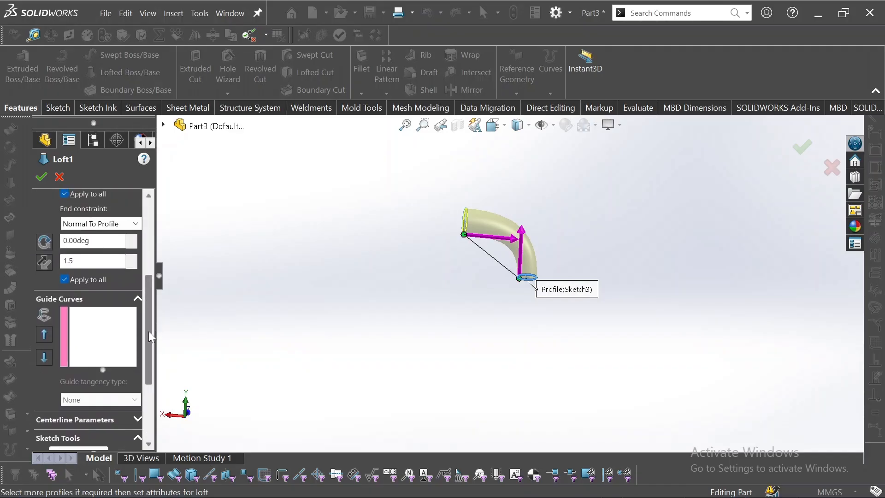
left_click_drag(148, 331, 148, 384)
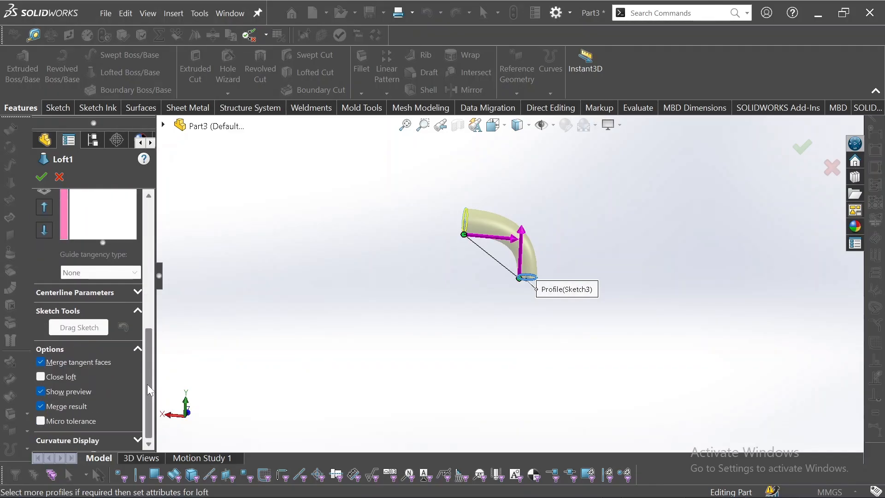
left_click(135, 292)
left_click(135, 293)
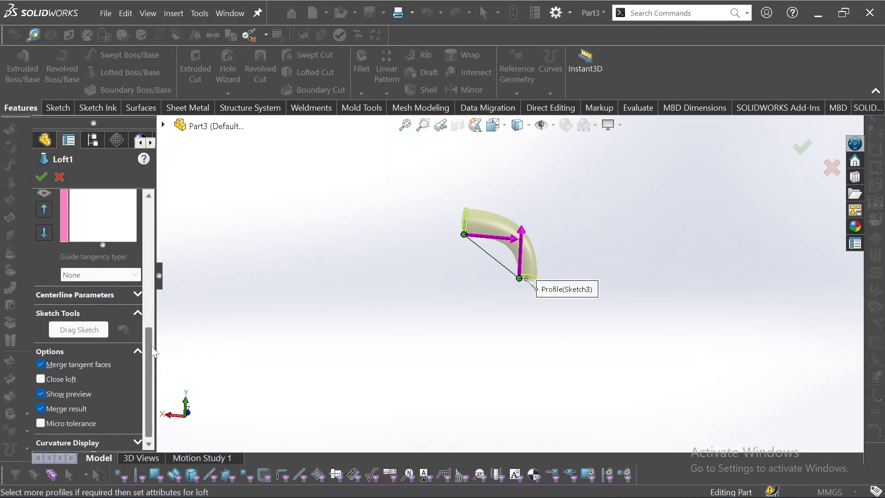
left_click_drag(151, 346, 154, 242)
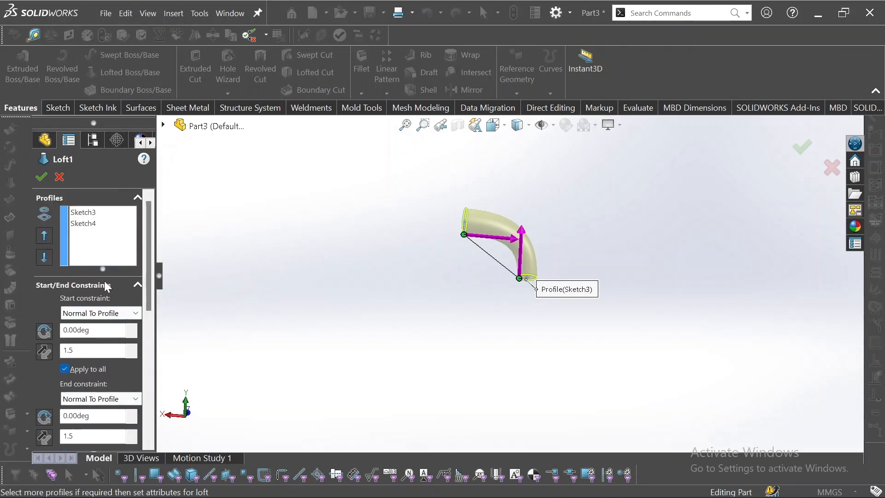
left_click(129, 286)
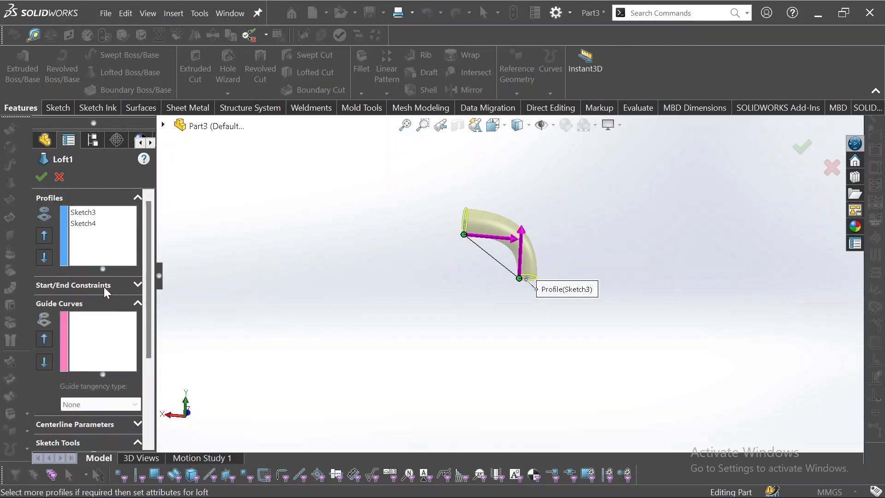
left_click(811, 146)
middle_click_drag(544, 265, 555, 282)
left_click(555, 282)
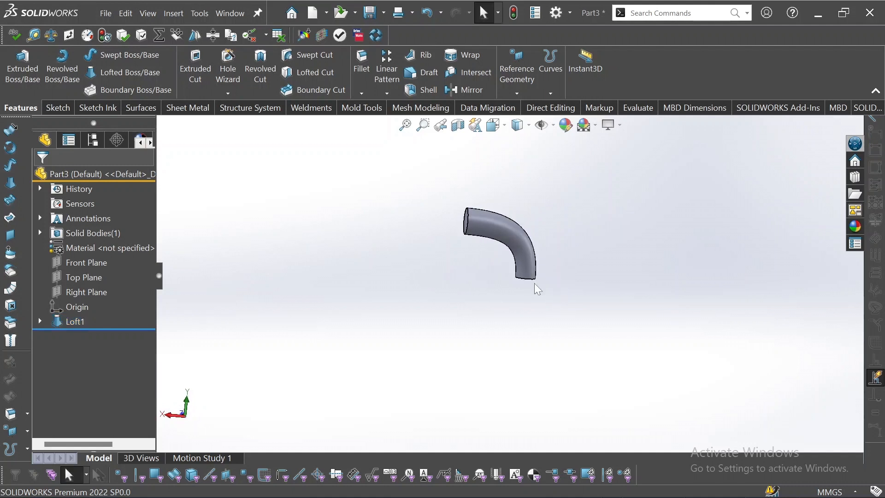
Delete the loft feature while keeping its two circle sketches
left_click(39, 322)
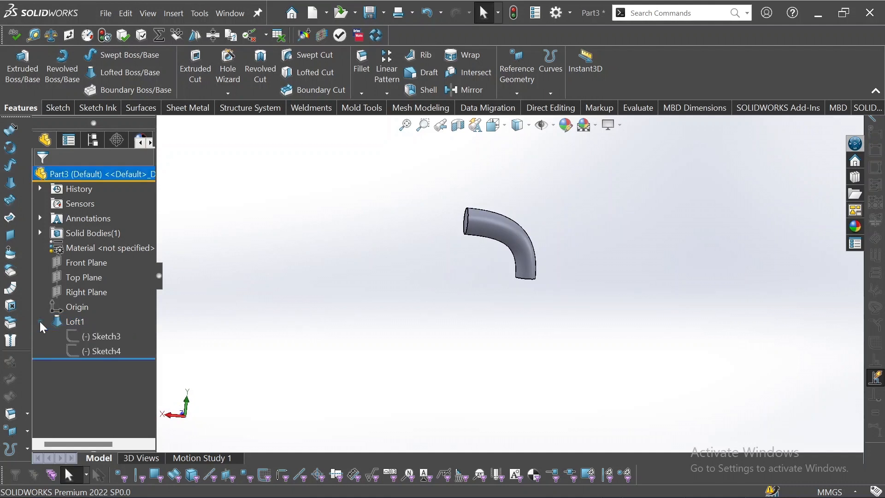
right_click(77, 322)
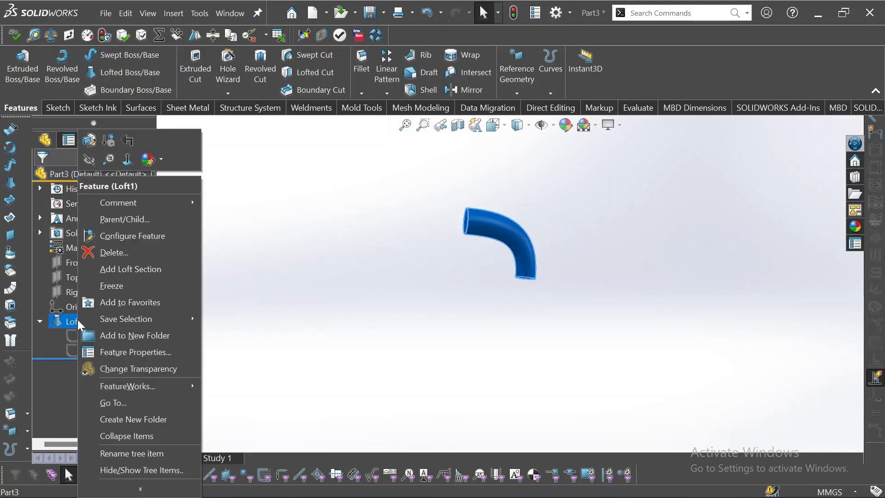
left_click(115, 252)
left_click(526, 90)
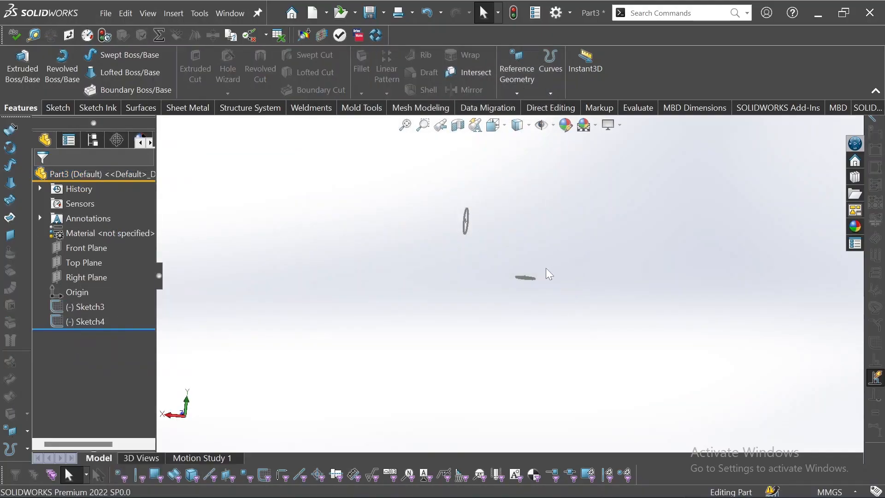
On the Front Plane, sketch a two-point spline from just above the Top Plane circle's outer edge to the highest point of the Right Plane circle
mouse_move(521, 266)
middle_mouse_down()
mouse_move(498, 257)
mouse_move(504, 264)
middle_mouse_up()
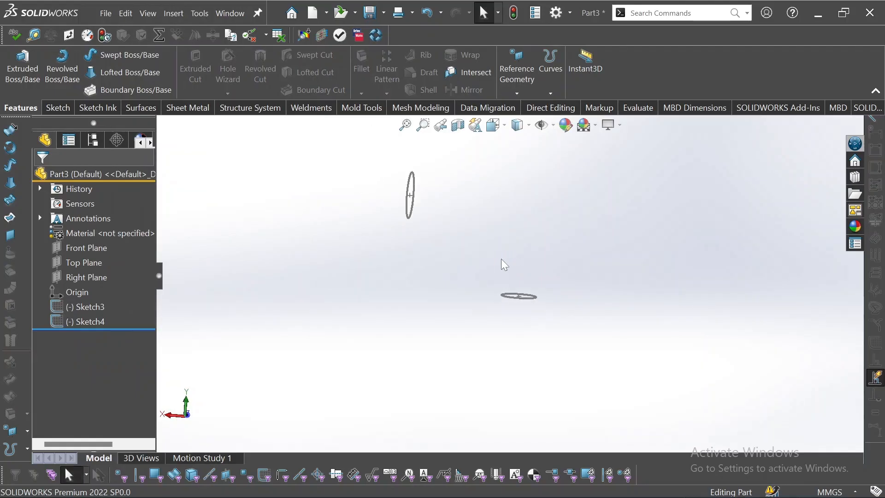
left_click(55, 105)
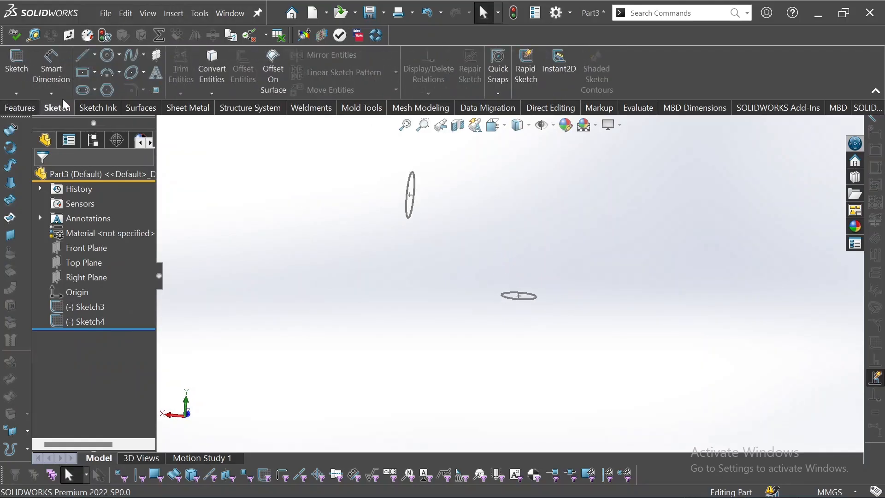
left_click(78, 249)
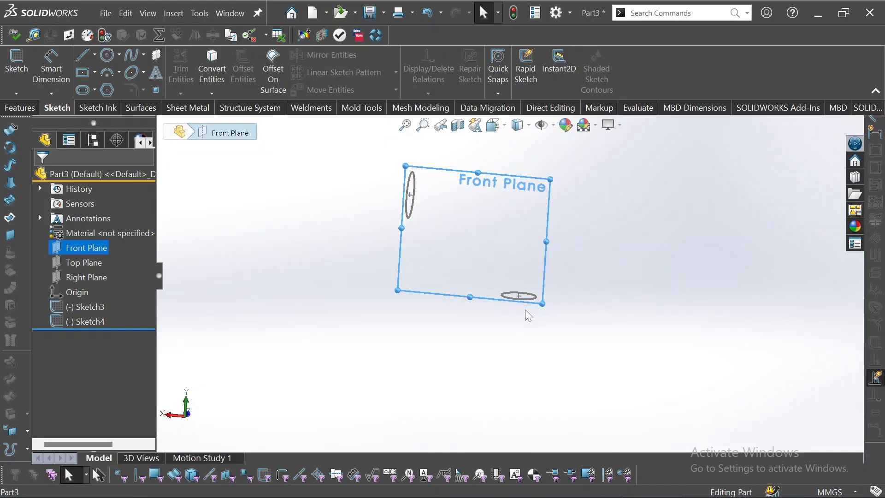
mouse_move(522, 312)
middle_mouse_down()
mouse_move(450, 301)
mouse_move(442, 310)
mouse_move(494, 293)
mouse_move(520, 300)
middle_mouse_up()
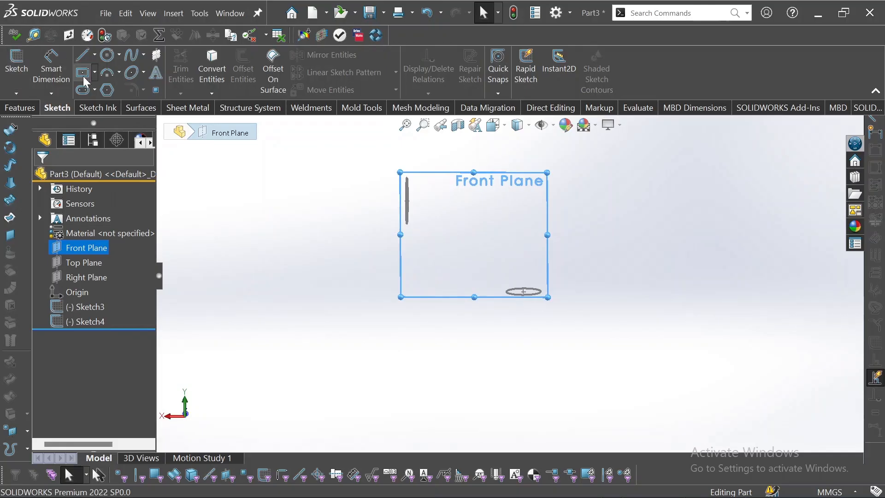
left_click(132, 54)
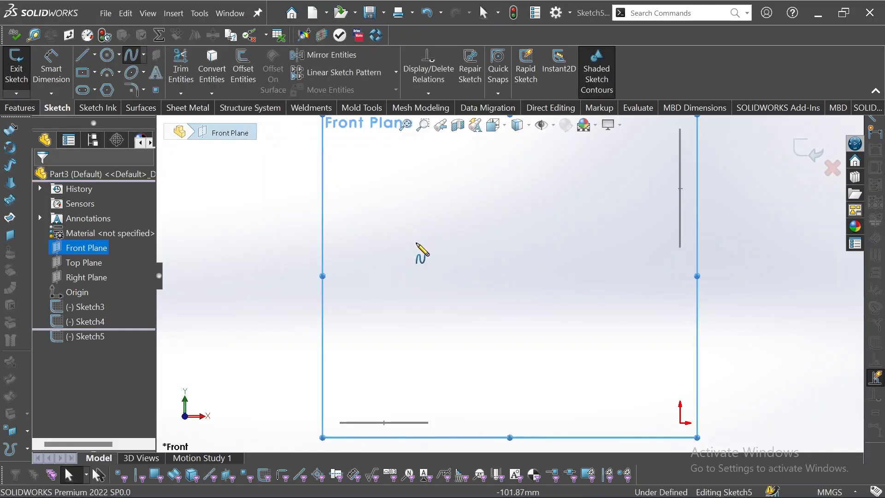
left_click(339, 412)
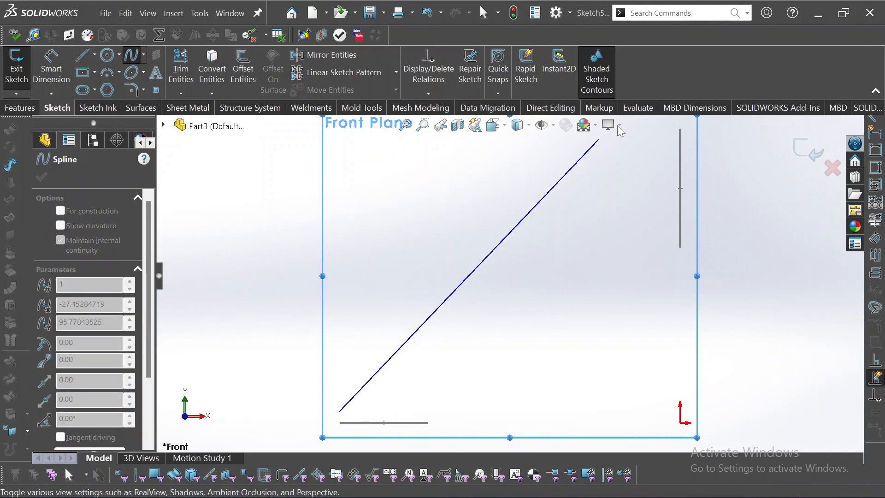
left_click(681, 129)
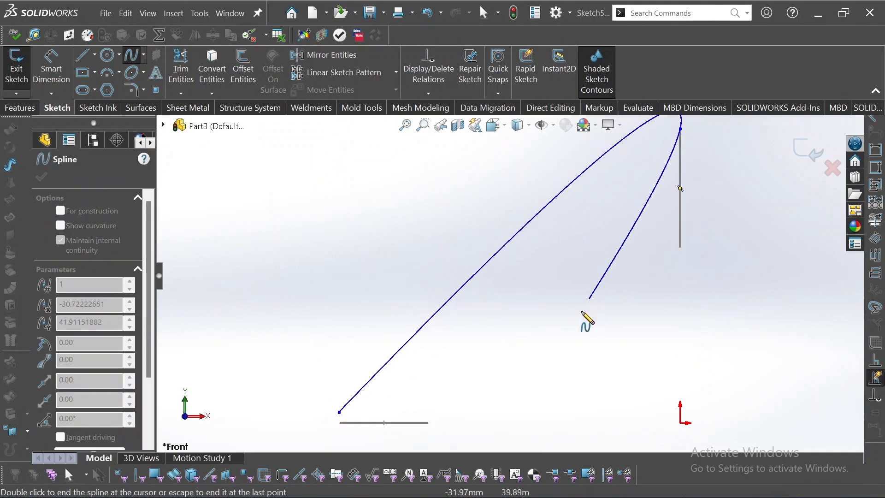
key("Escape")
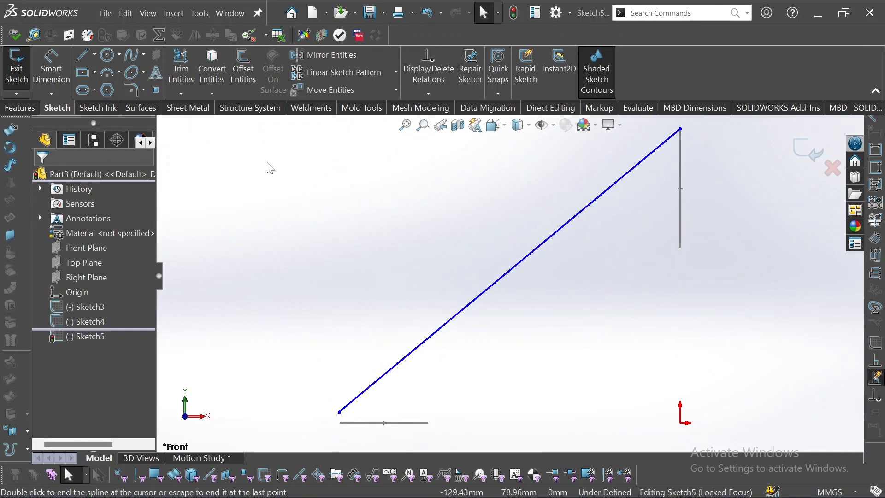
Sketch a second two-point spline from the Top Plane circle's inner edge to the lowest point of the Right Plane circle
left_click(133, 54)
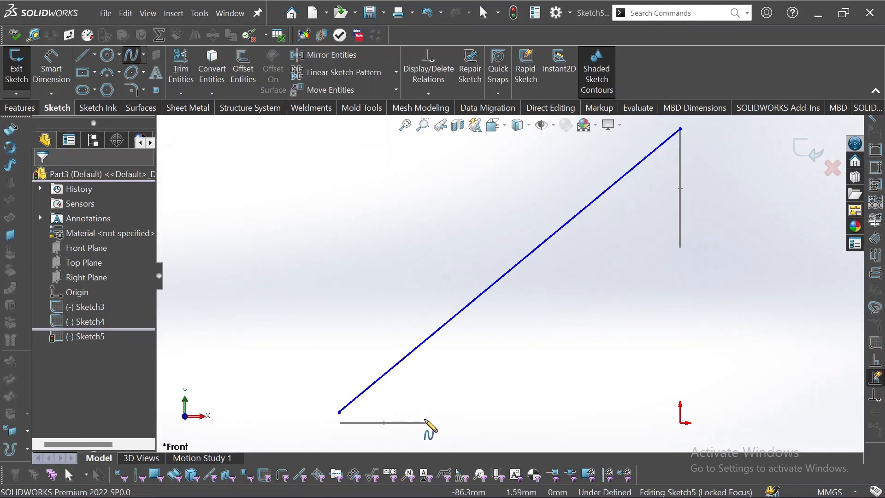
left_click(429, 422)
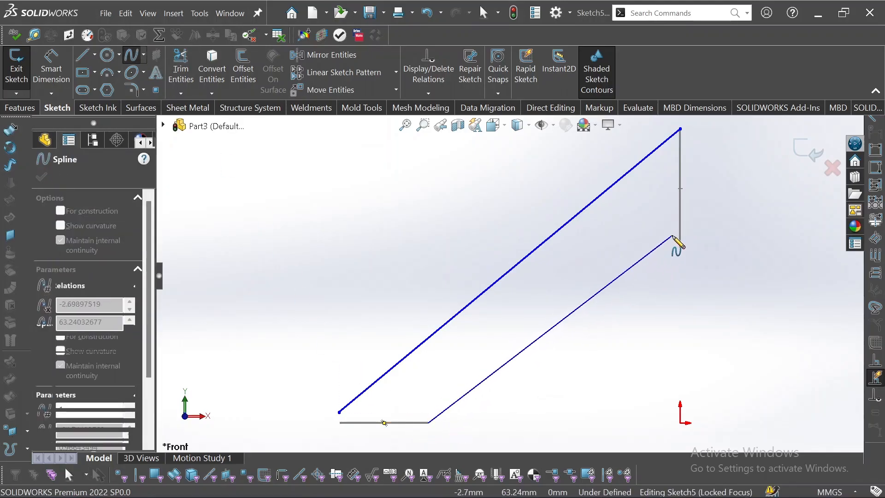
left_click(680, 248)
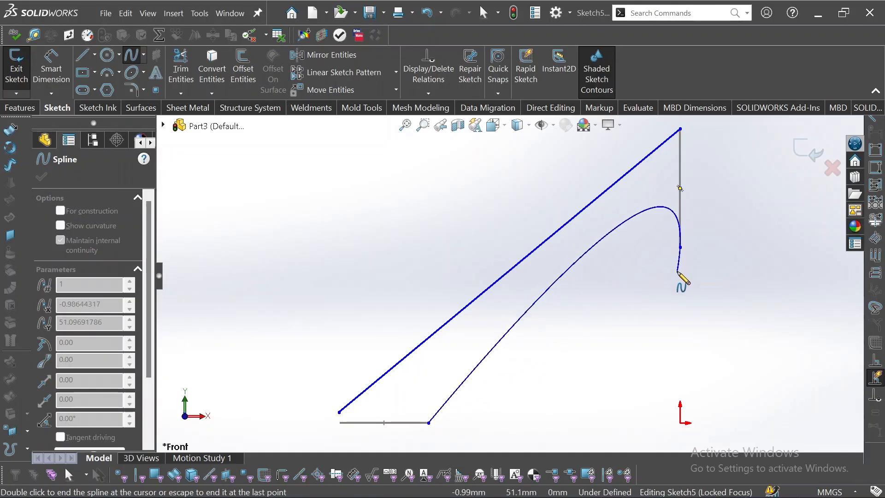
key("Escape")
Add pierce relations between the lower spline's two endpoints and the Right Plane and Top Plane circles
middle_click_drag(680, 277, 697, 301)
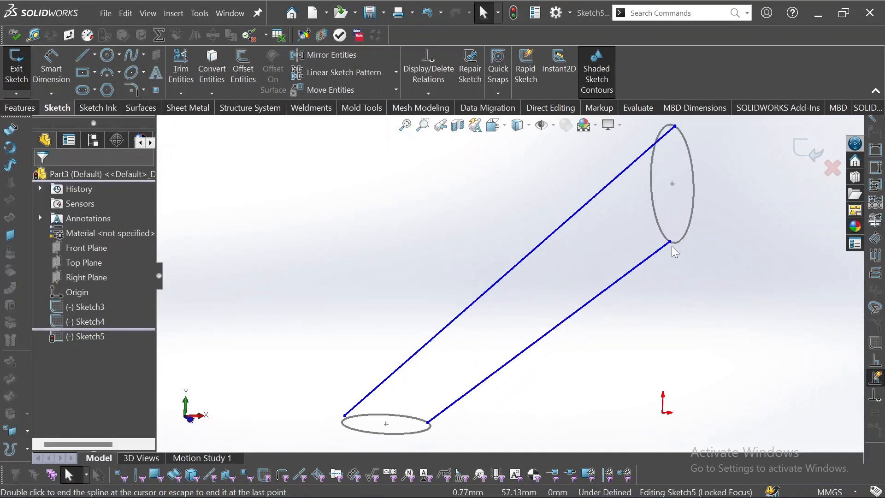
left_click(671, 241)
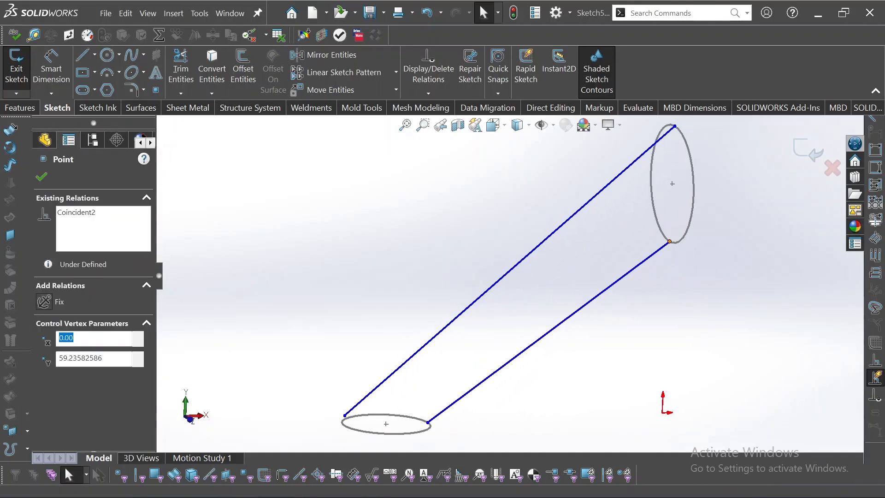
left_click(675, 243, "ctrl")
left_click(764, 193)
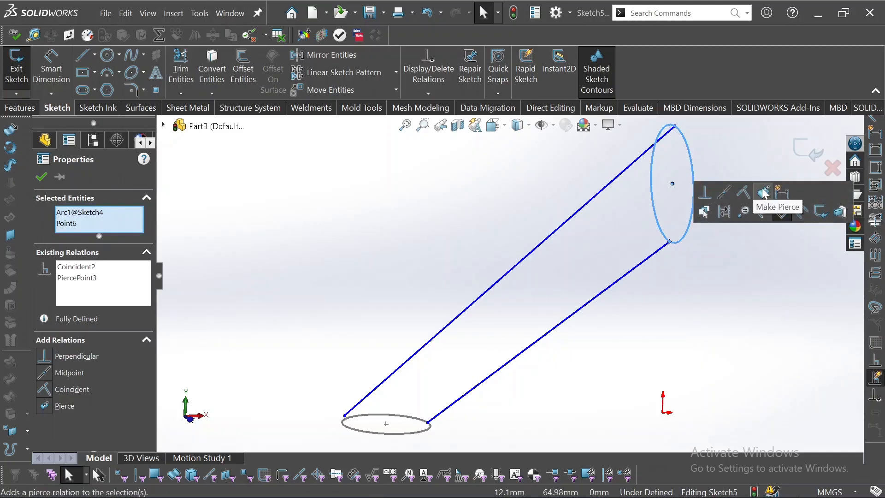
left_click(428, 423)
left_click(429, 426, "ctrl")
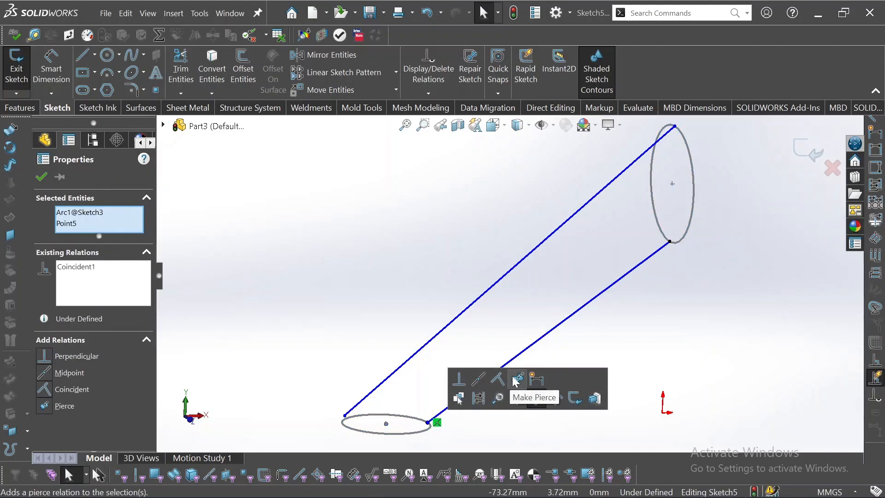
left_click(516, 380)
left_click(308, 433)
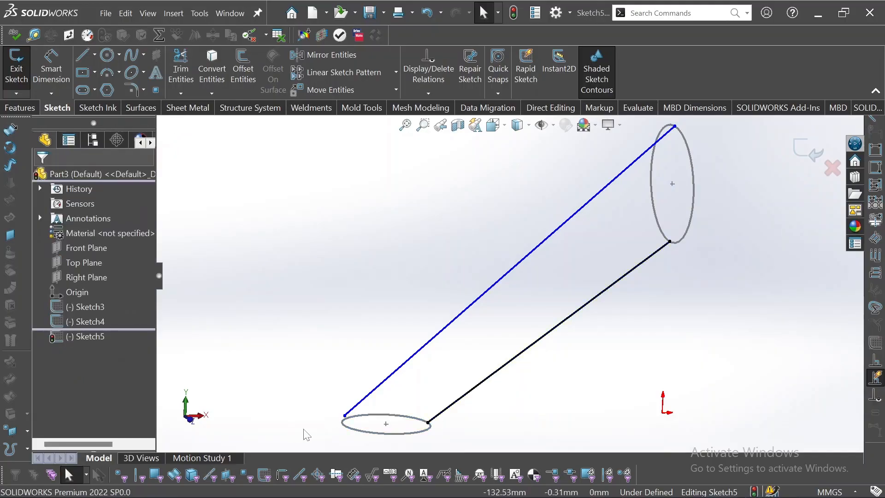
Add pierce relations between the upper spline's two endpoints and the Top Plane and Right Plane circles
left_click(345, 416)
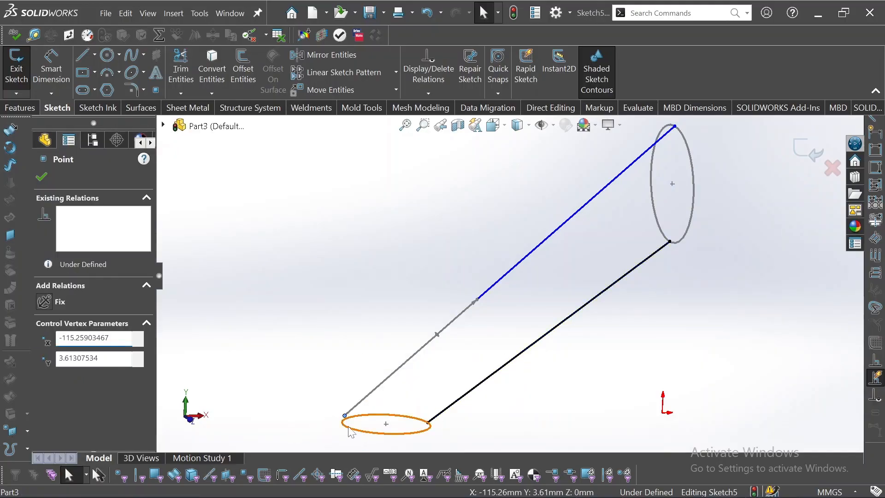
left_click(356, 432, "ctrl")
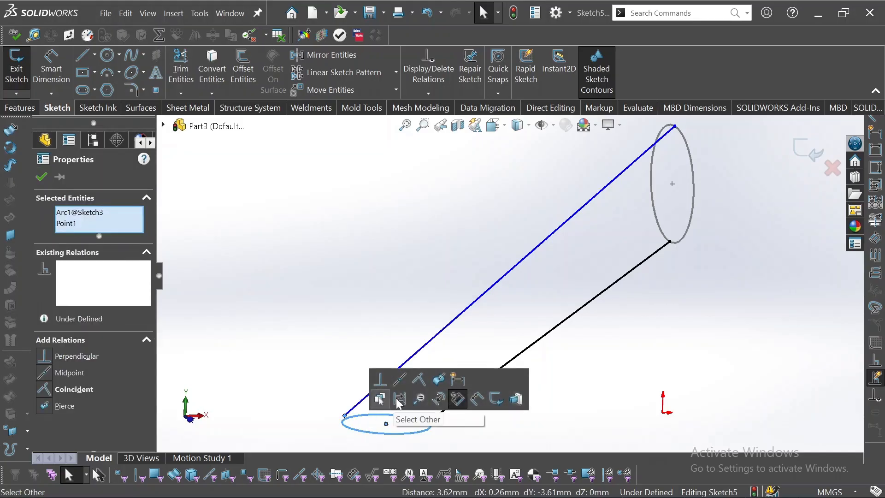
left_click(439, 380)
left_click(512, 322)
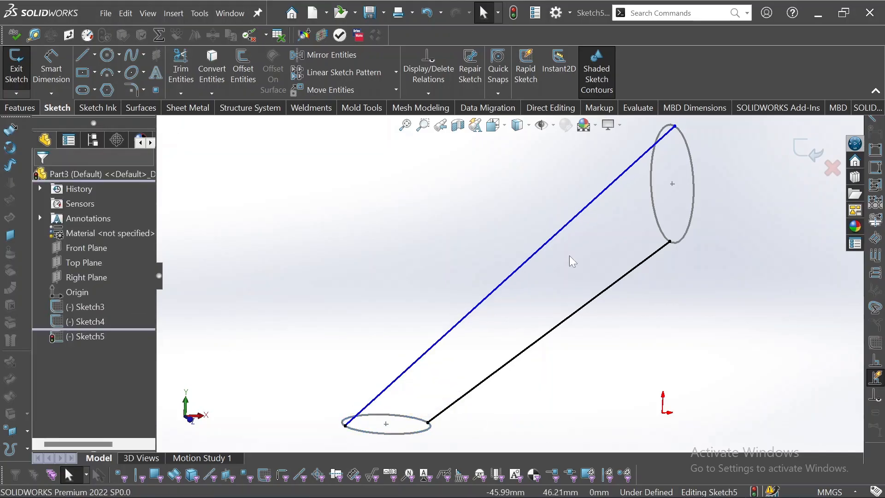
left_click(675, 126)
left_click(689, 147, "ctrl")
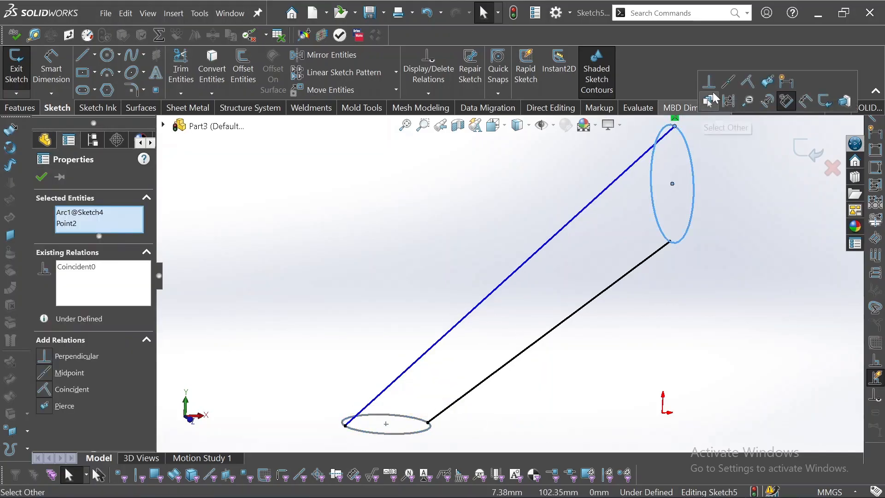
left_click(710, 100)
left_click(741, 183)
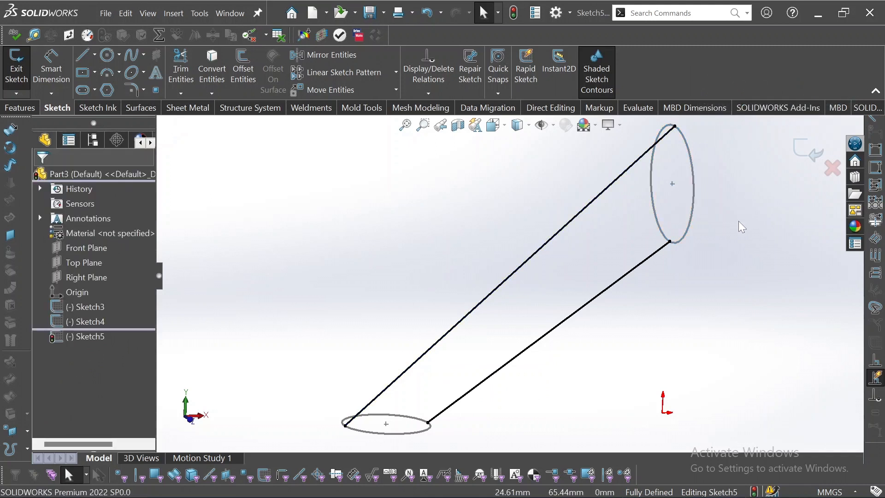
In the Front view, bend the upper spline inward toward the lower one using the tangent handle at its Top Plane circle end
key("f")
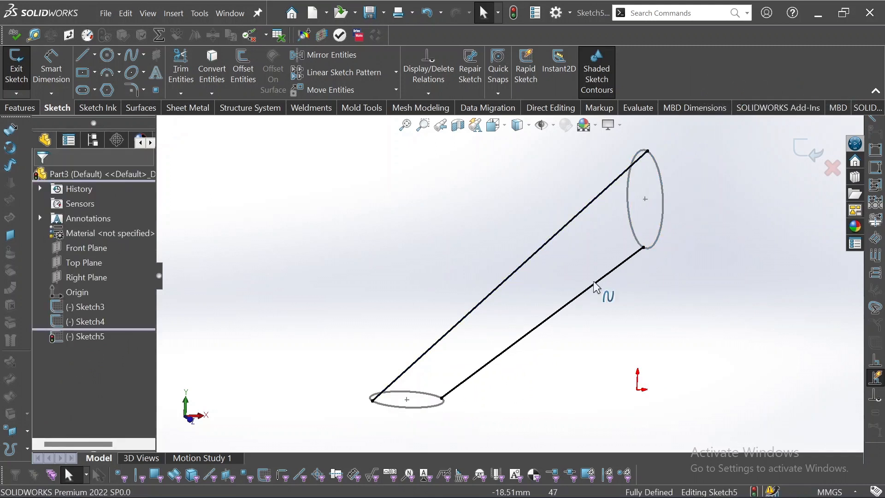
left_click(525, 263)
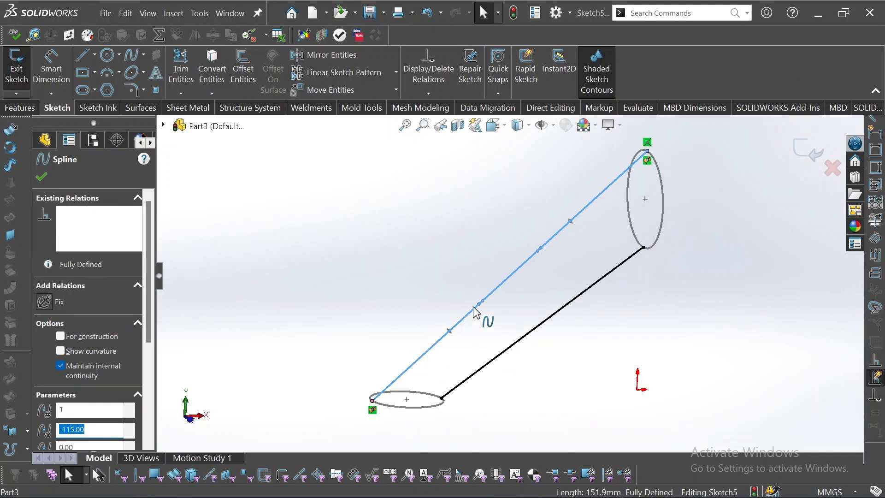
key("BackSpace")
left_click(520, 303)
key("space")
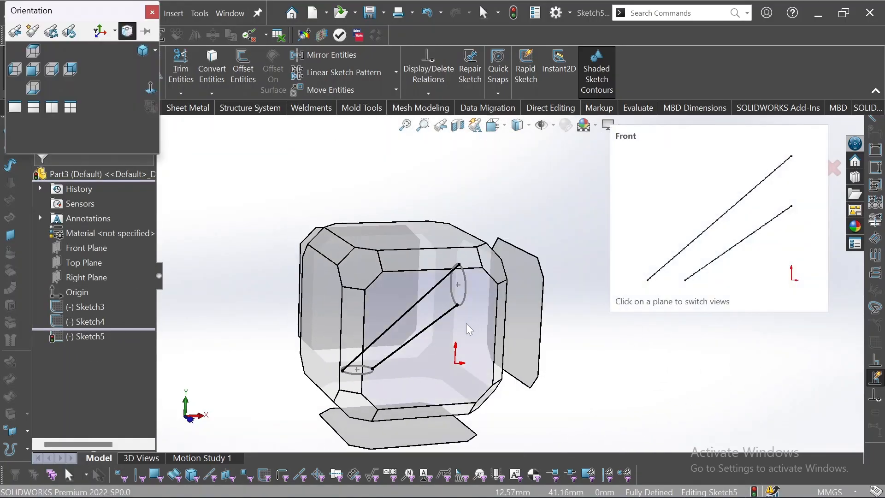
left_click(449, 331)
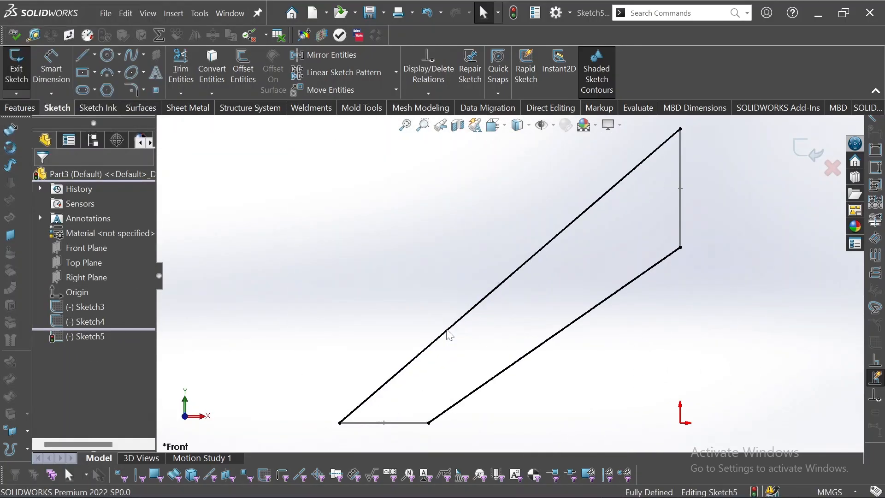
left_click(523, 270)
left_click_drag(477, 307, 481, 374)
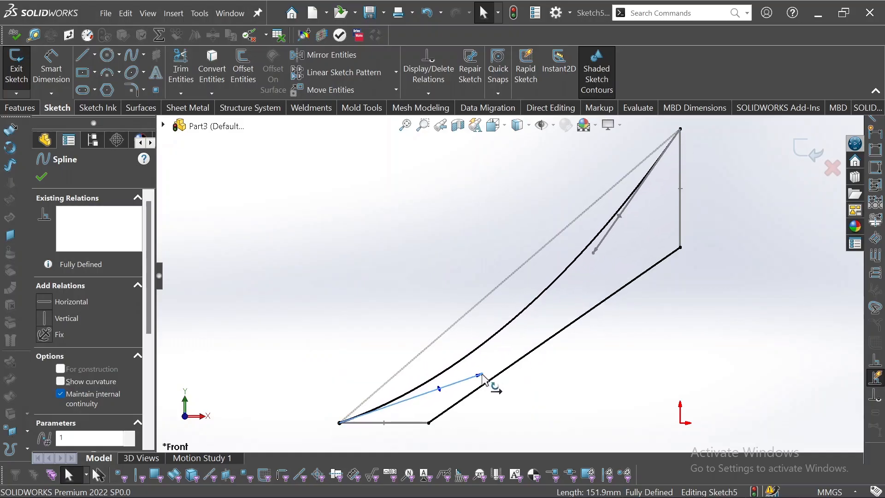
Reshape the lower spline into an S-curve with the tangent handles at both ends, and exit the sketch
left_click(564, 331)
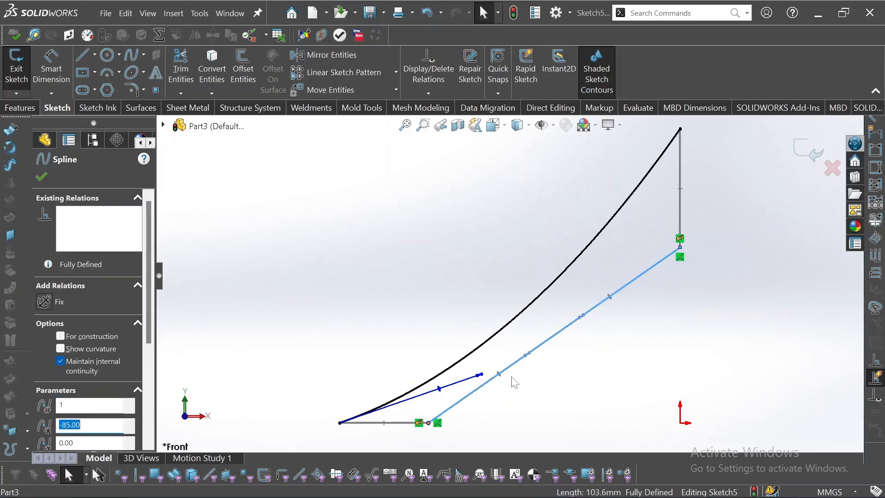
left_click_drag(527, 355, 670, 451)
left_click_drag(800, 447, 682, 450)
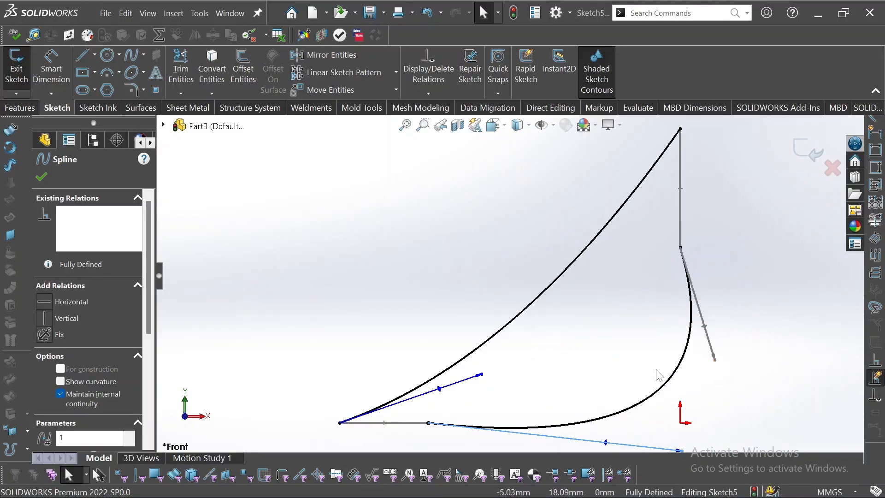
mouse_move(715, 359)
left_mouse_down()
mouse_move(700, 368)
mouse_move(609, 336)
mouse_move(585, 291)
mouse_move(625, 223)
left_mouse_up()
key("z")
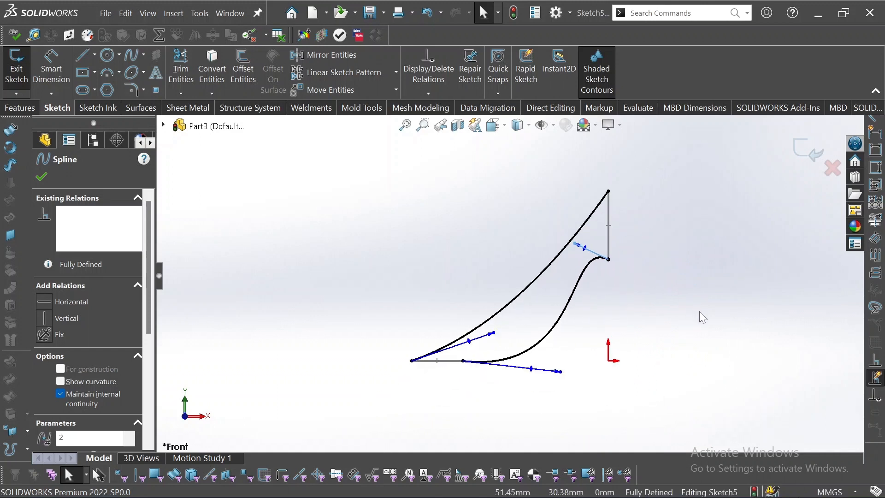
mouse_move(699, 311)
middle_mouse_down()
mouse_move(731, 326)
mouse_move(694, 339)
middle_mouse_up()
key("Escape")
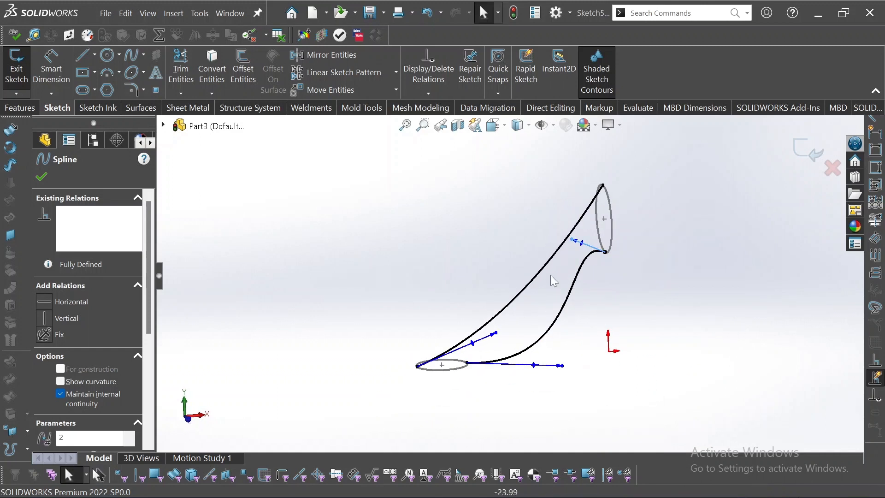
left_click(547, 322)
key("Escape")
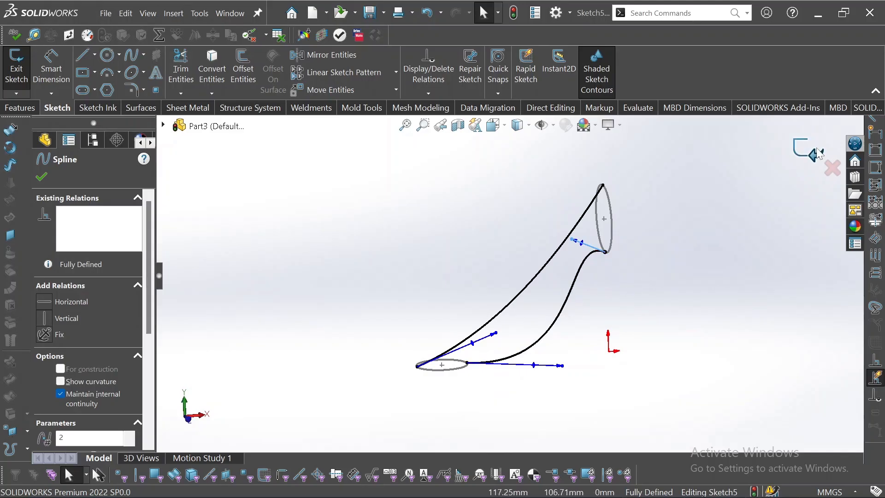
left_click(807, 150)
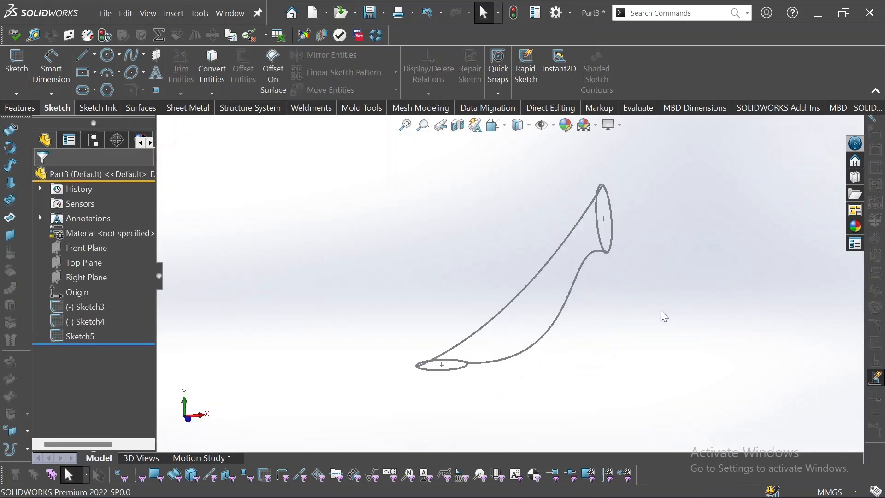
Start a Lofted Boss/Base and select the Top Plane circle and the Right Plane circle as its profiles
scroll(657, 309, "down", 3)
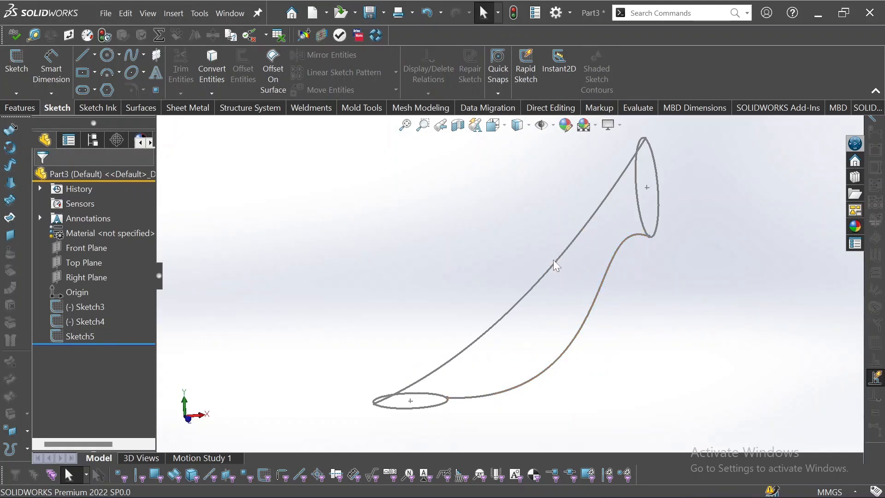
middle_click_drag(632, 311, 621, 292)
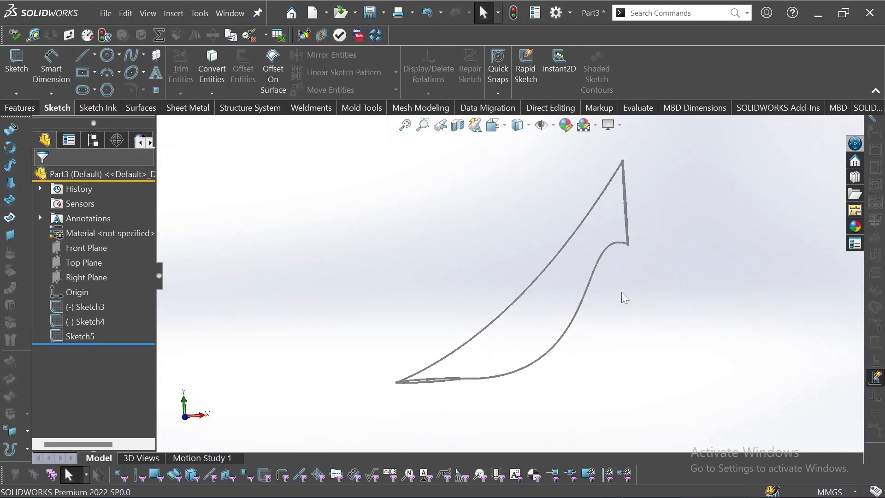
left_click(26, 104)
left_click(113, 72)
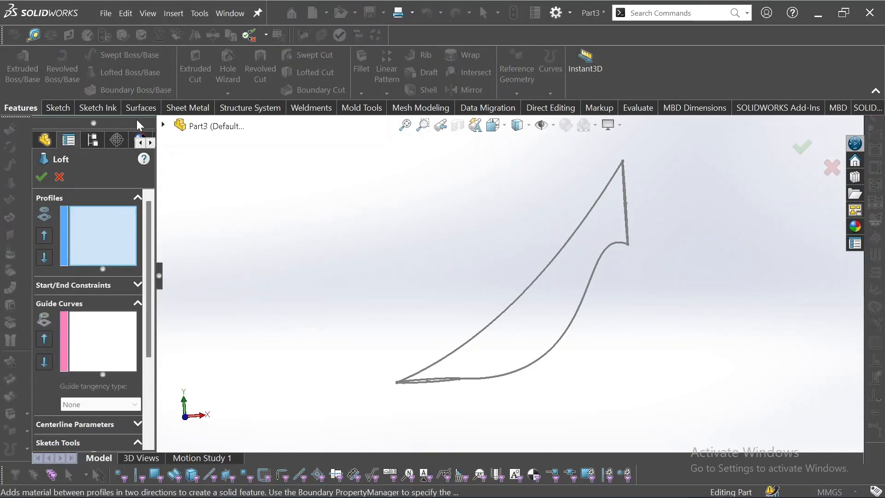
middle_click_drag(415, 397, 421, 402)
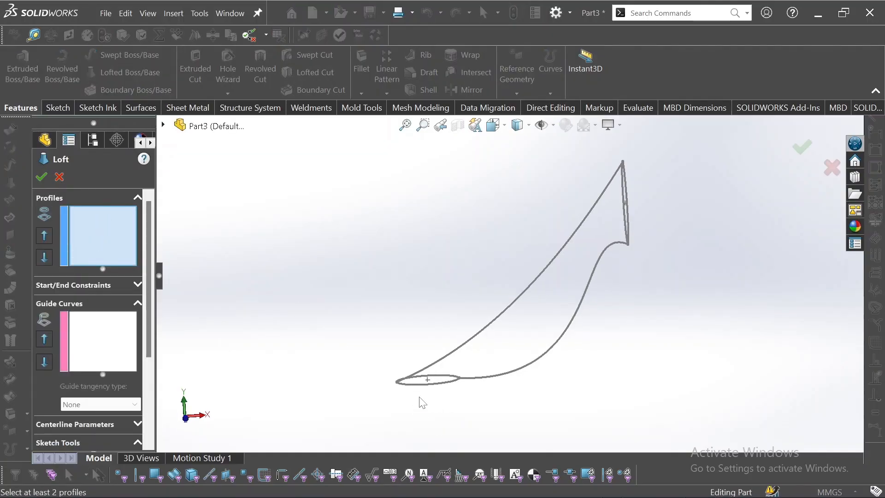
left_click(420, 386)
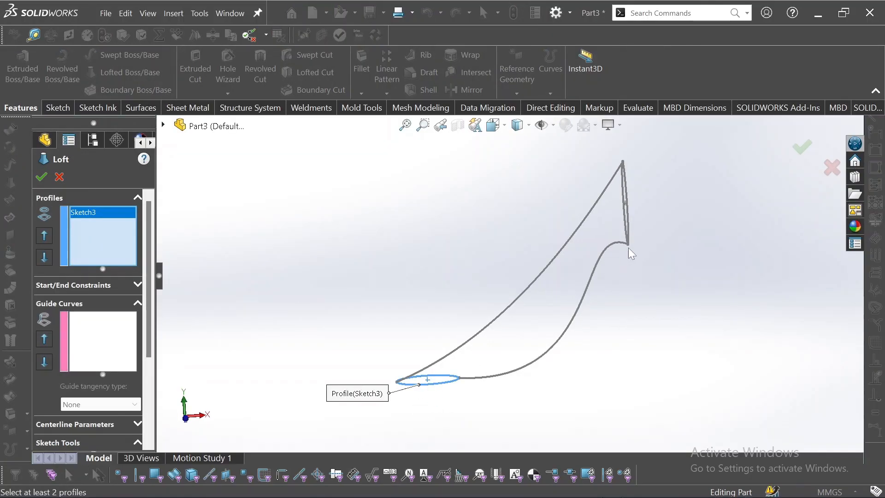
left_click(629, 217)
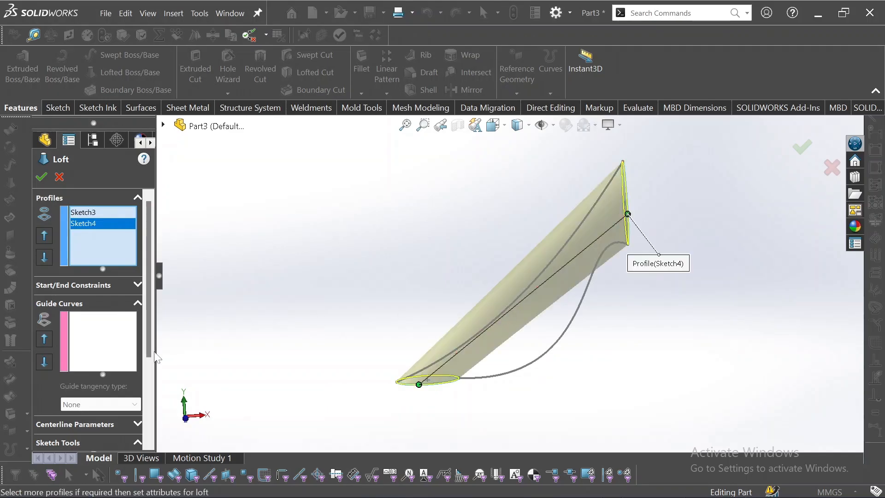
Add the upper Front Plane spline as the loft's first guide curve, selected as an open loop
left_click(97, 346)
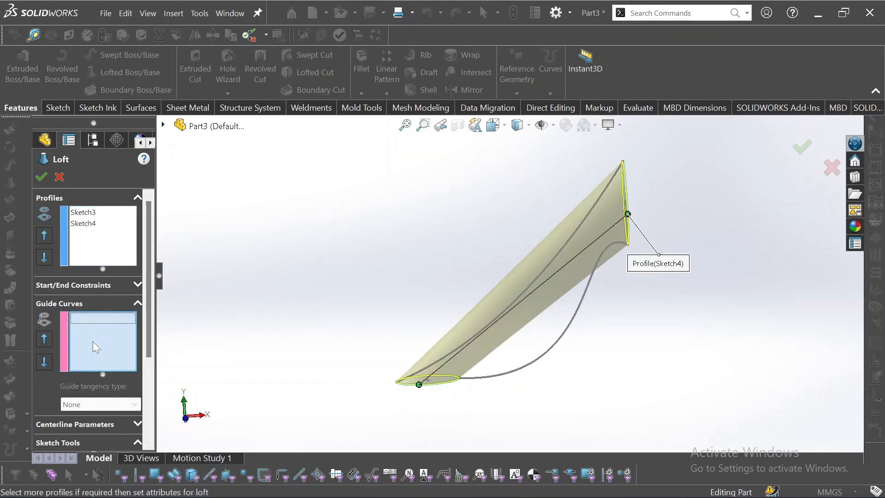
left_click(567, 253)
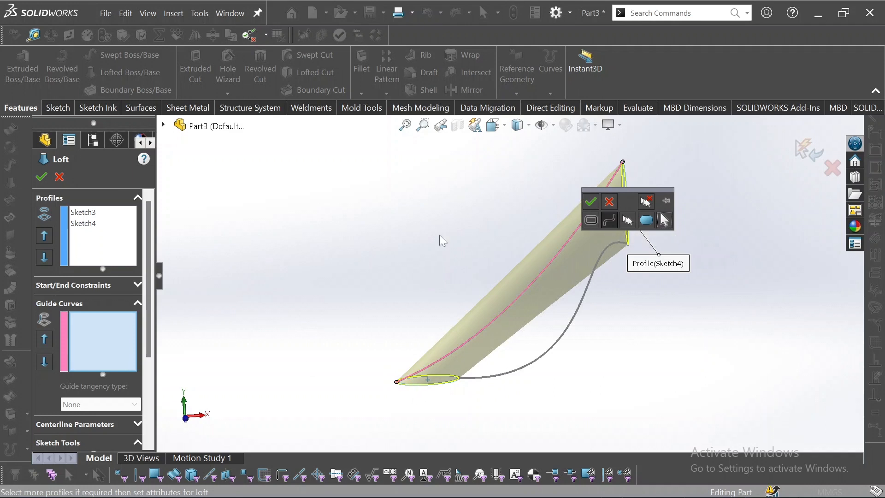
left_click(591, 203)
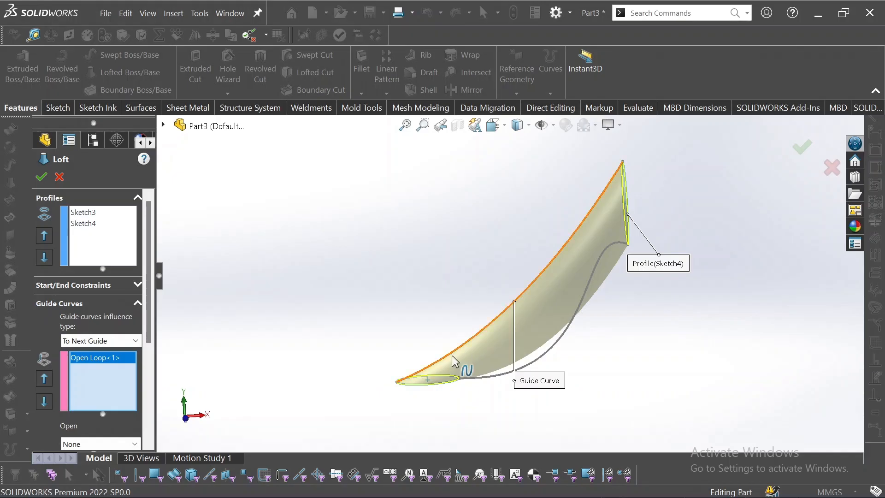
Add the lower S-shaped spline as the second open-loop guide curve and complete the loft
middle_click_drag(618, 203, 638, 220)
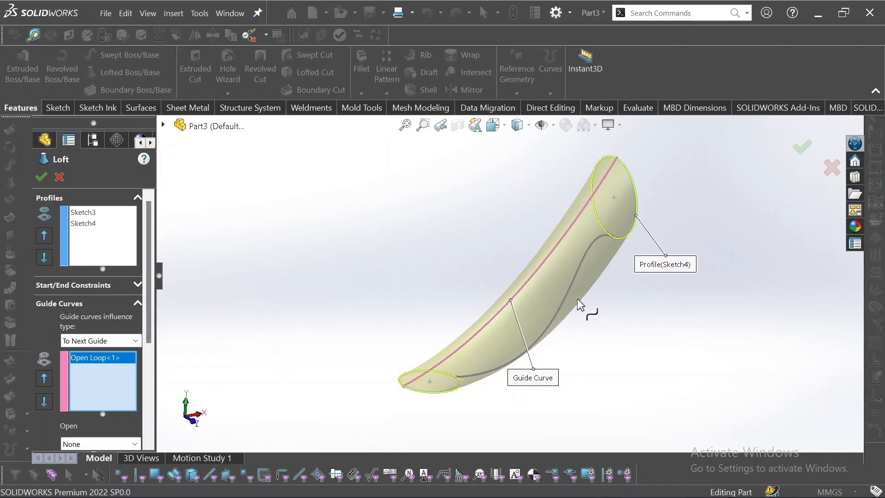
middle_click_drag(580, 304, 560, 268)
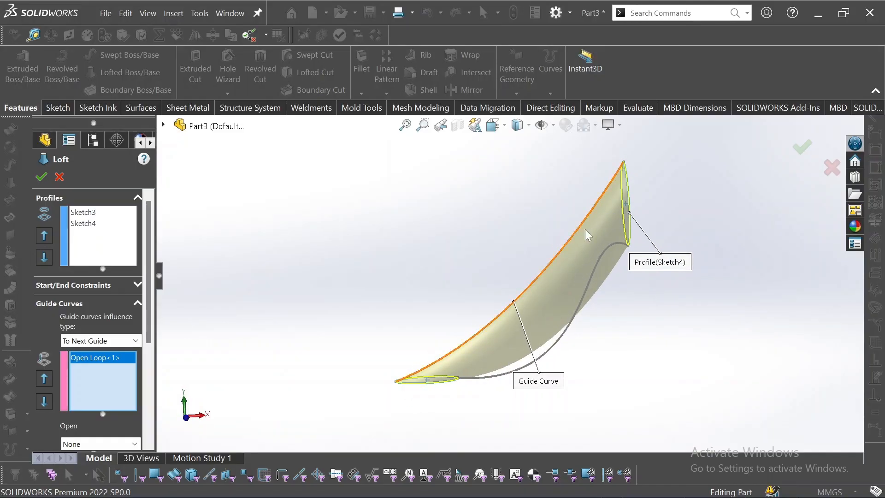
left_click(565, 337)
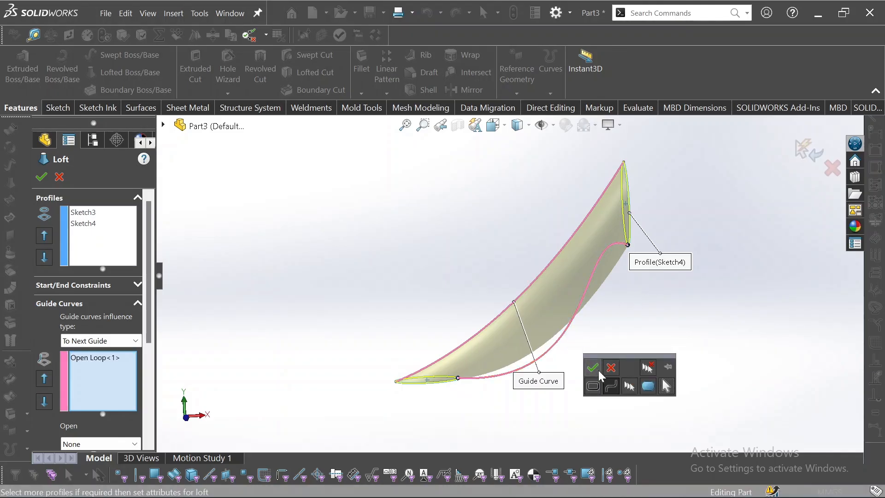
left_click(591, 372)
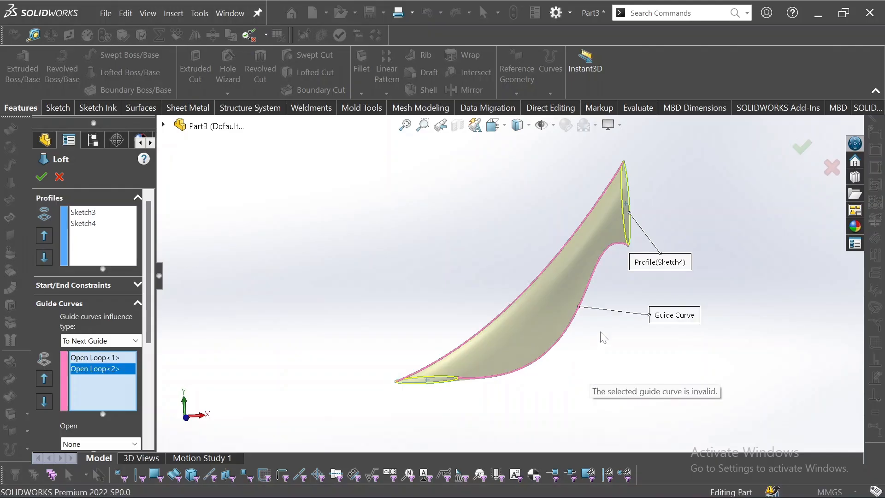
middle_click_drag(604, 337, 610, 295)
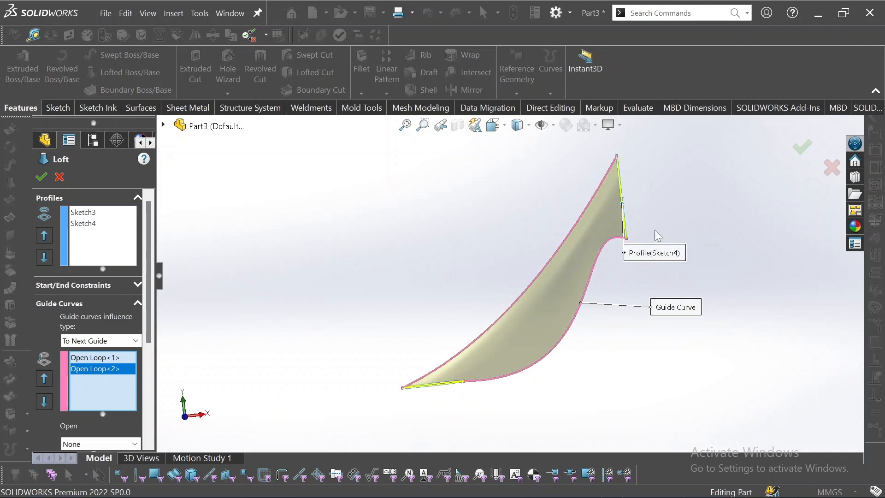
left_click(803, 144)
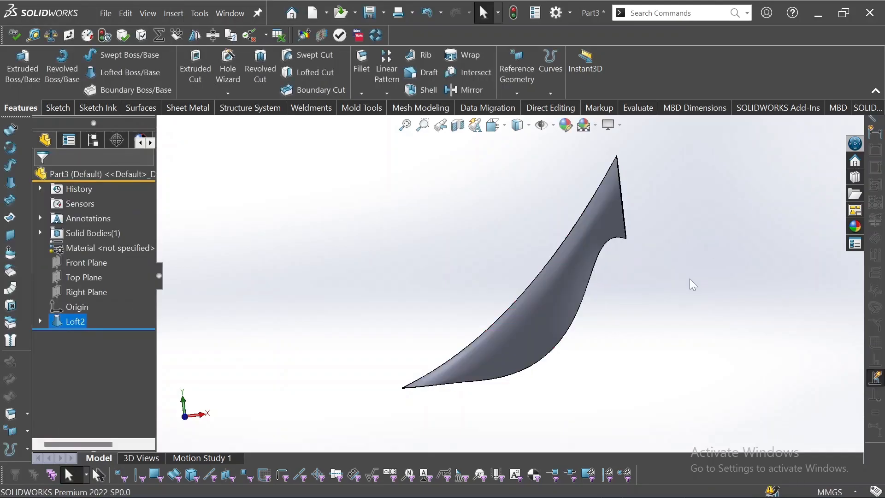
Examine the shape of the finished guide-curve loft from several angles and distances
middle_click_drag(690, 279, 349, 374)
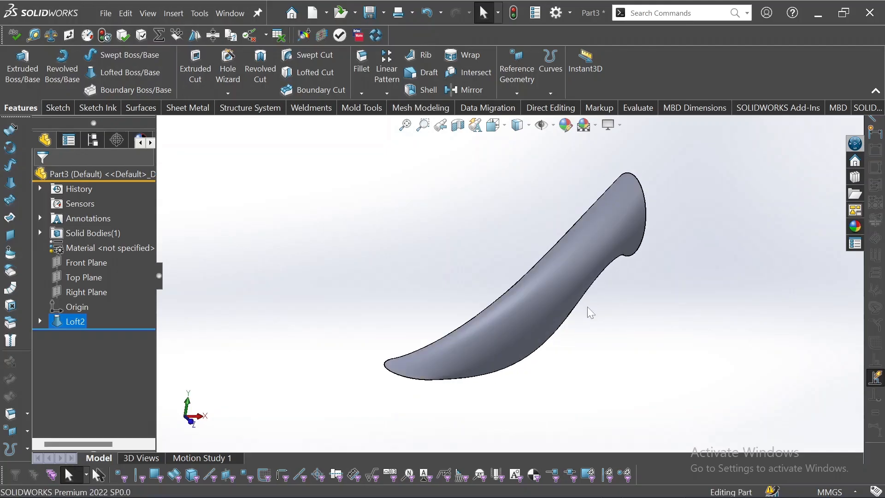
middle_click_drag(588, 306, 530, 433)
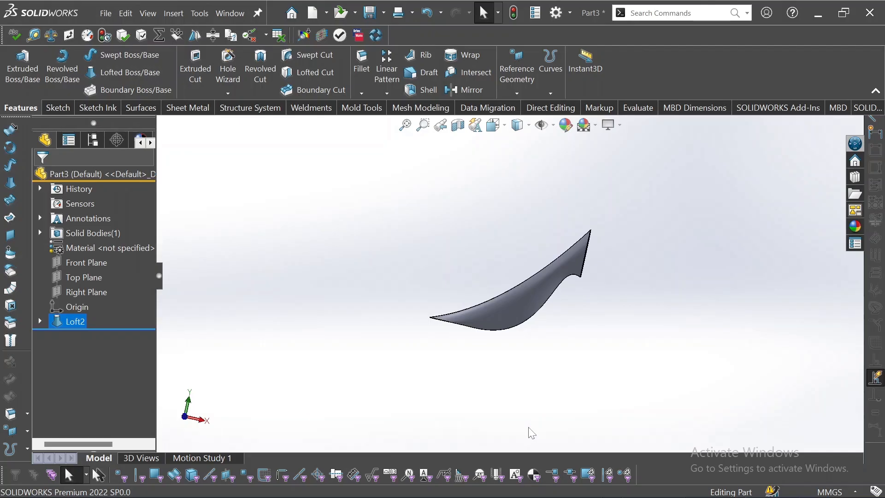
scroll(458, 240, "up", 4)
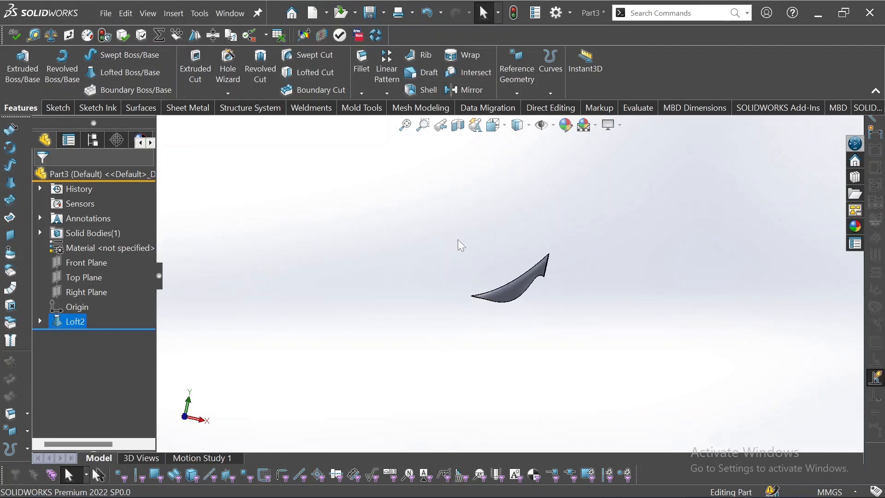
scroll(458, 240, "down", 4)
scroll(593, 362, "up", 2)
scroll(564, 301, "down", 5)
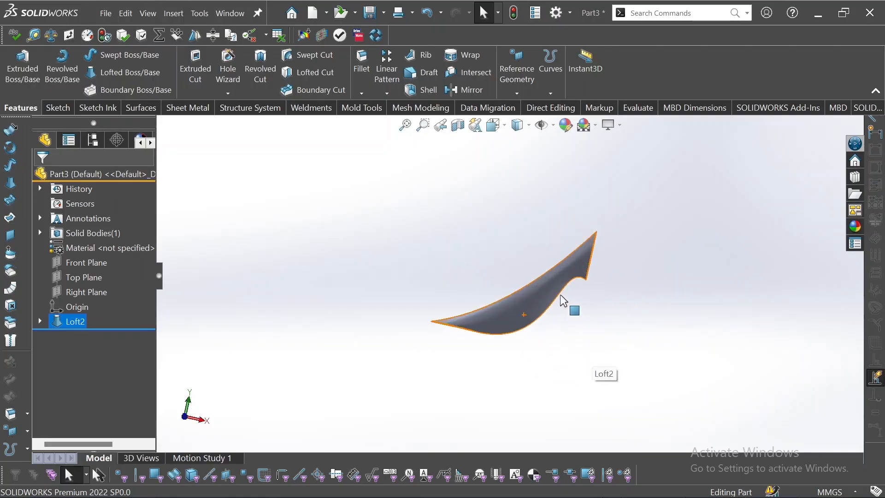
scroll(563, 301, "up", 2)
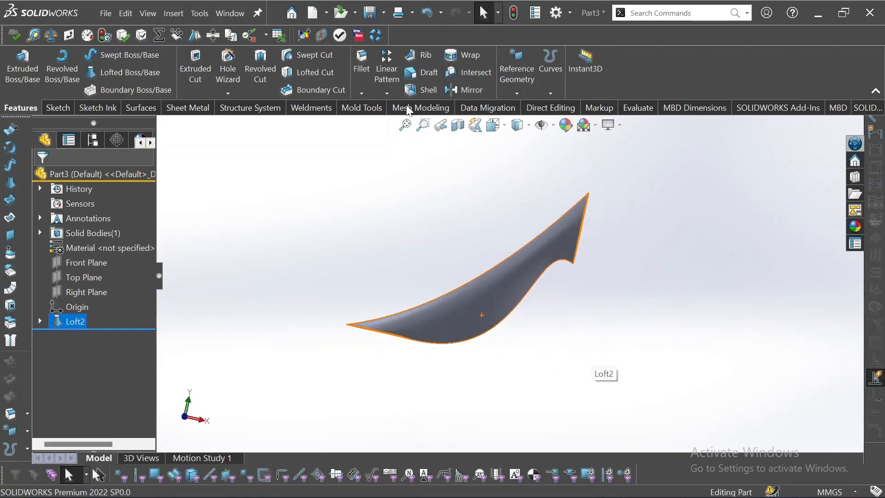